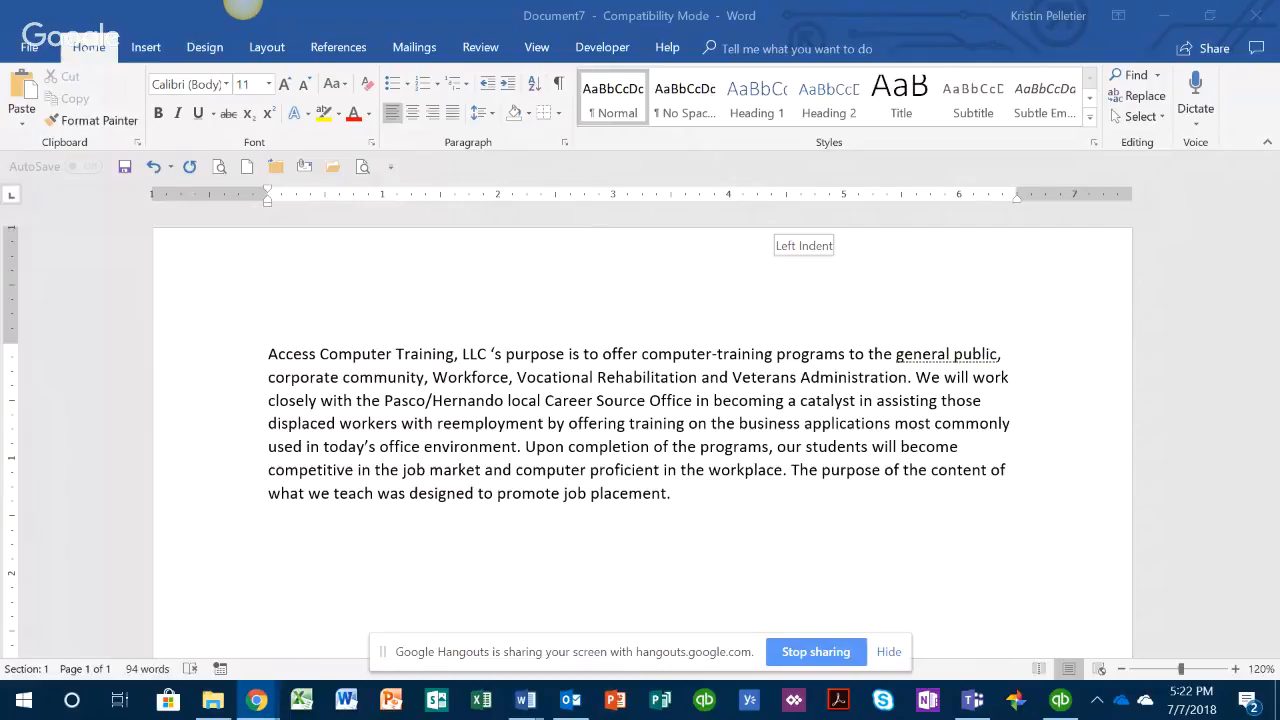
# Step: Dismiss the screen-sharing notice and browse Bing's online pictures in the Airplane category
pyautogui.click(889, 653)
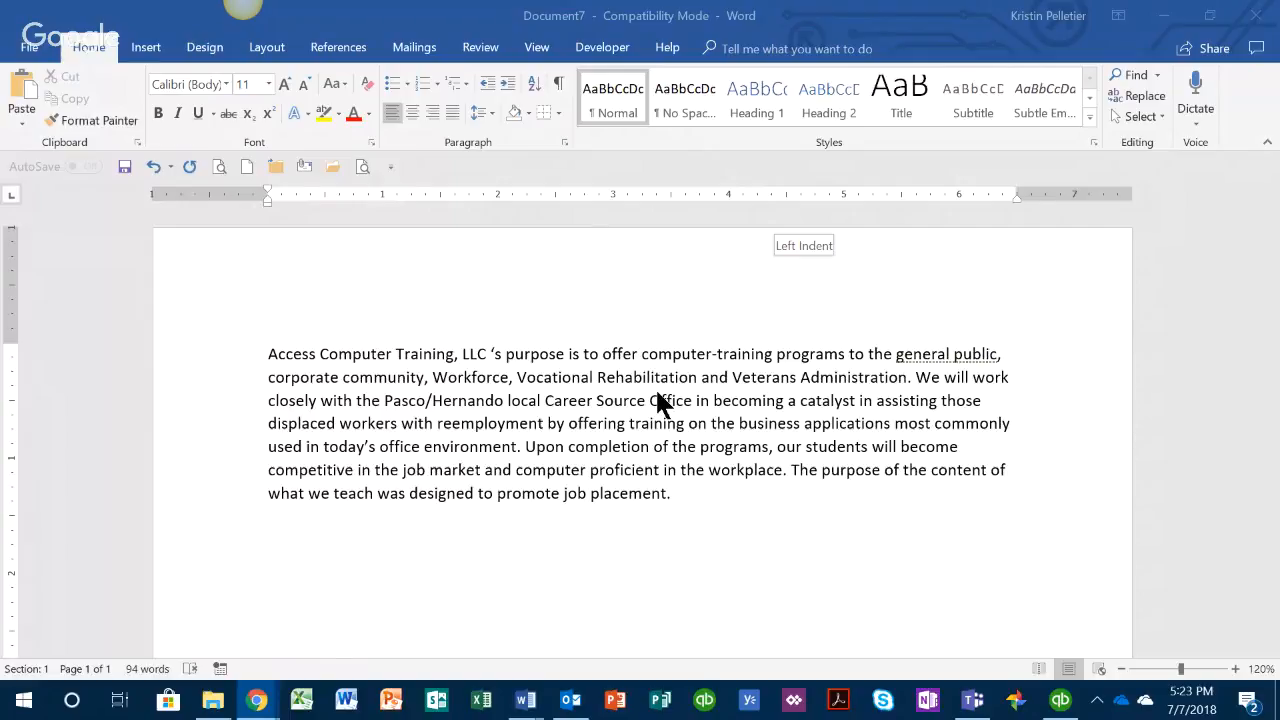
pyautogui.click(156, 46)
pyautogui.click(155, 44)
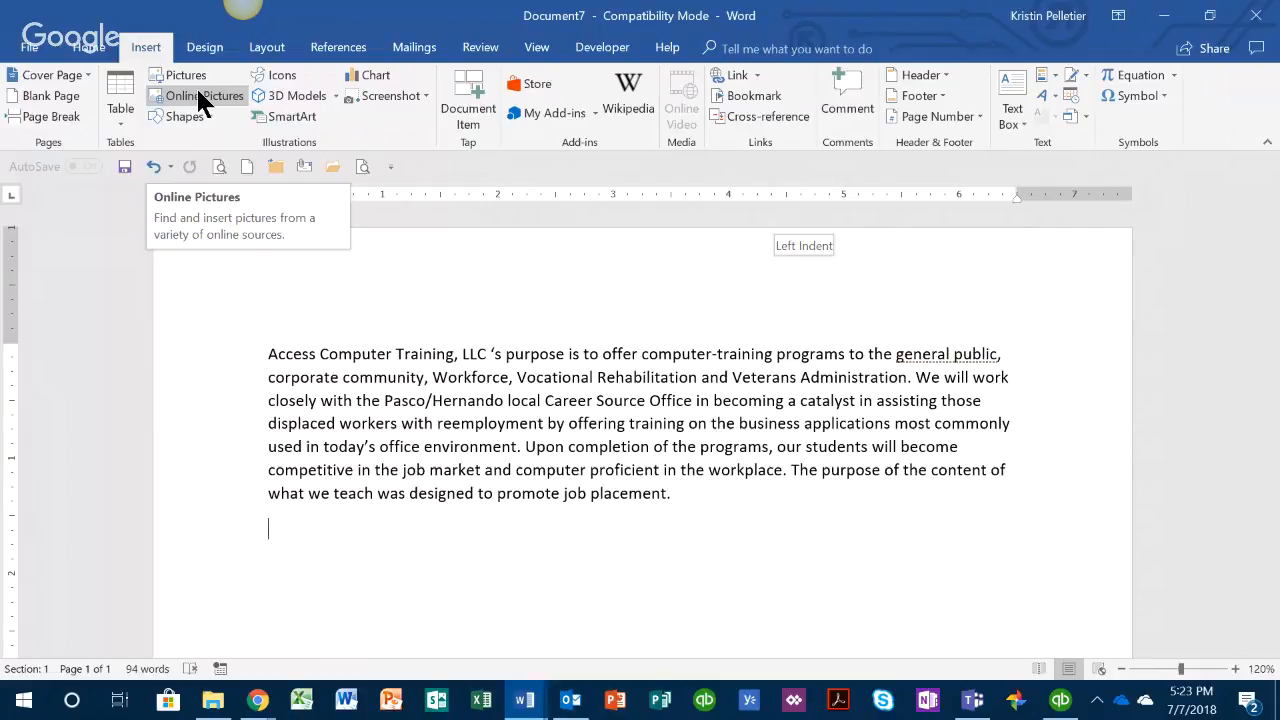
pyautogui.click(202, 96)
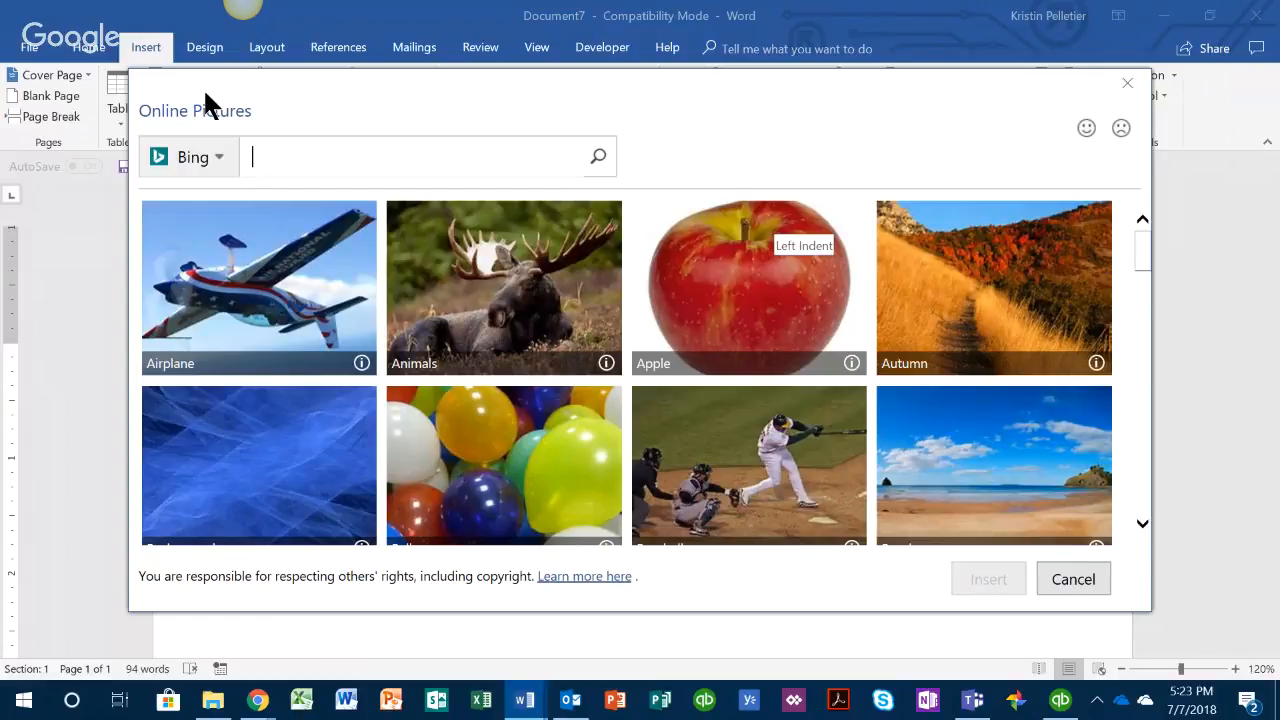
pyautogui.scroll(-3, 557, 335)
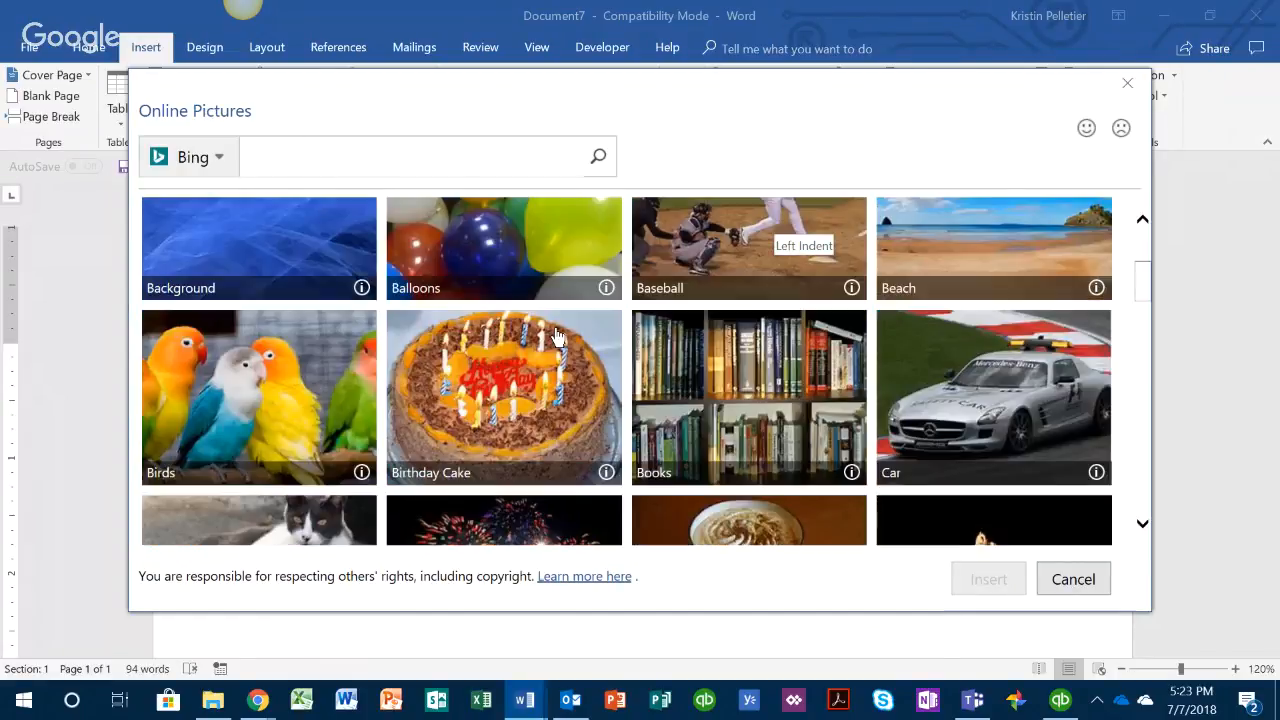
pyautogui.scroll(3, 557, 335)
pyautogui.click(200, 268)
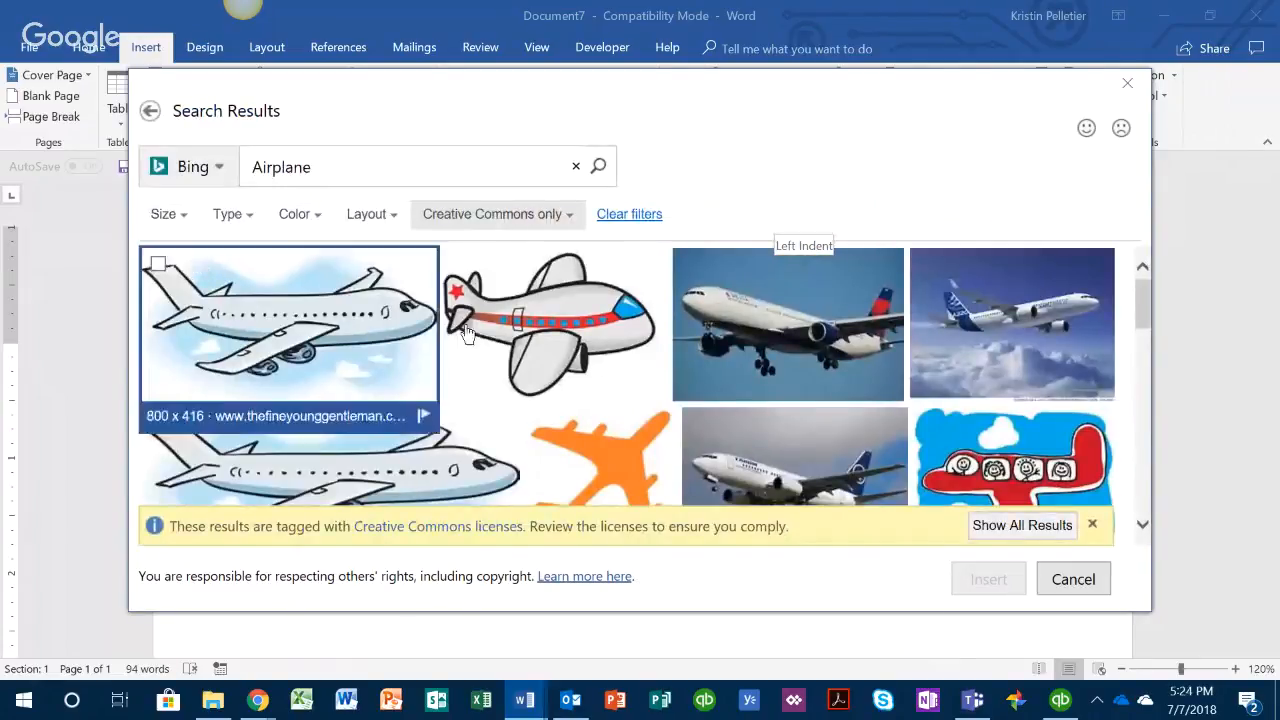
# Step: Insert the blue-and-white airplane drawing with the red stripe from the search results below the paragraph
pyautogui.scroll(-2, 852, 372)
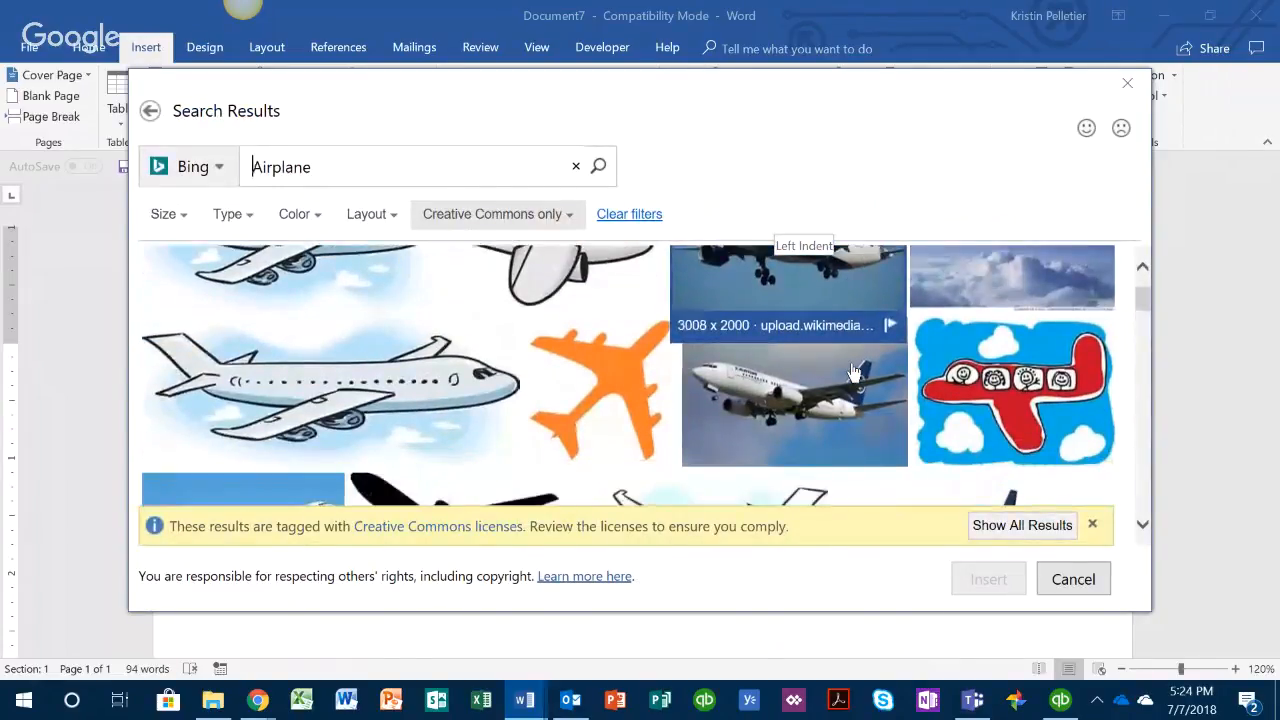
pyautogui.scroll(-3, 850, 371)
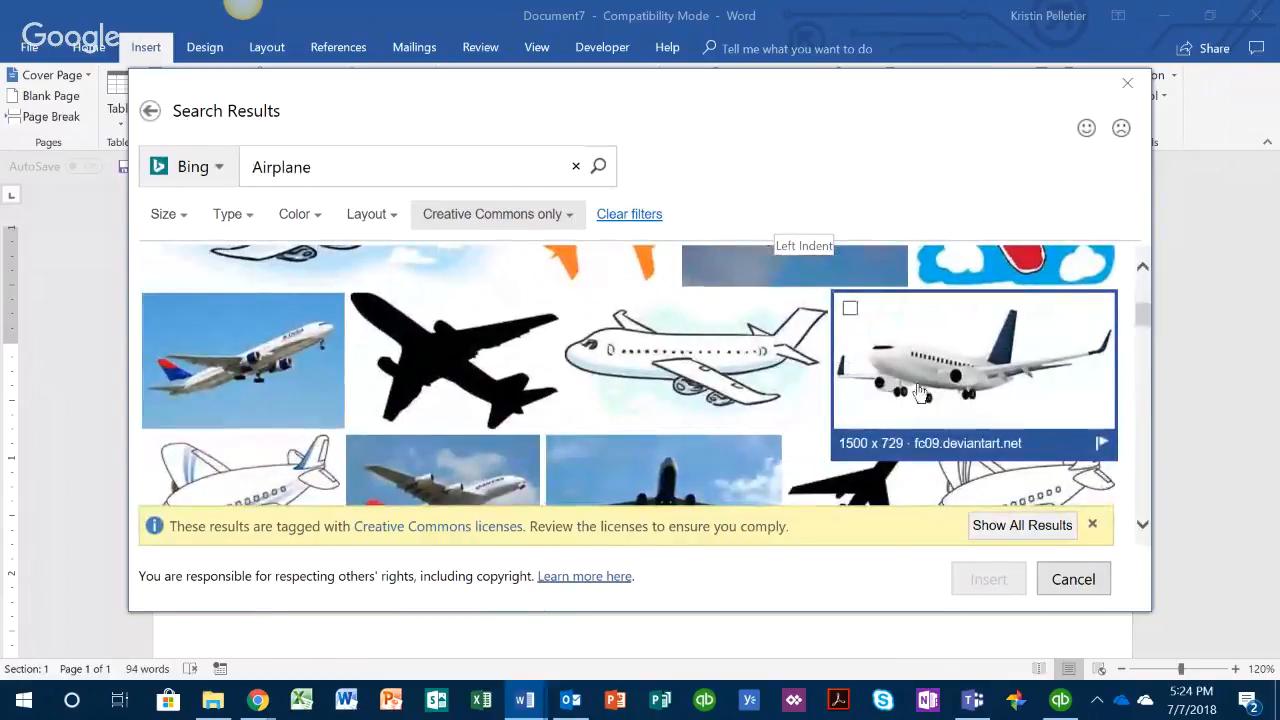
pyautogui.scroll(-1, 893, 383)
pyautogui.scroll(-2, 895, 385)
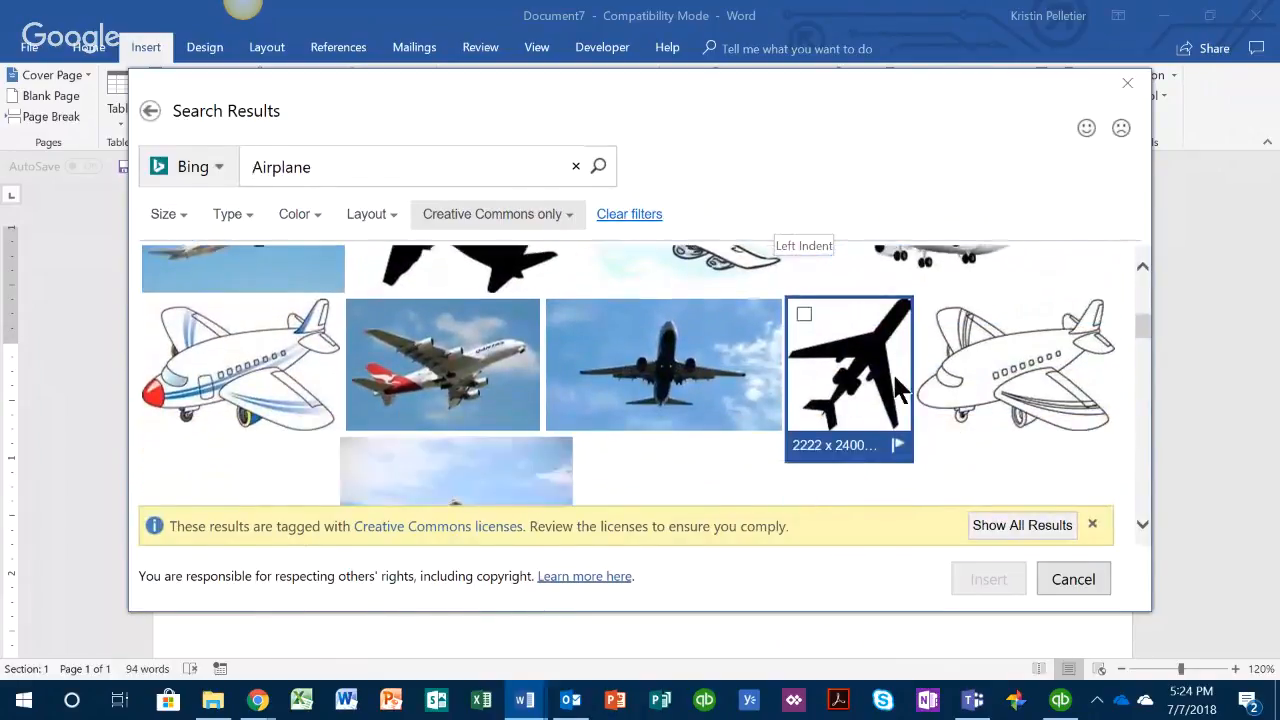
pyautogui.scroll(-1, 895, 385)
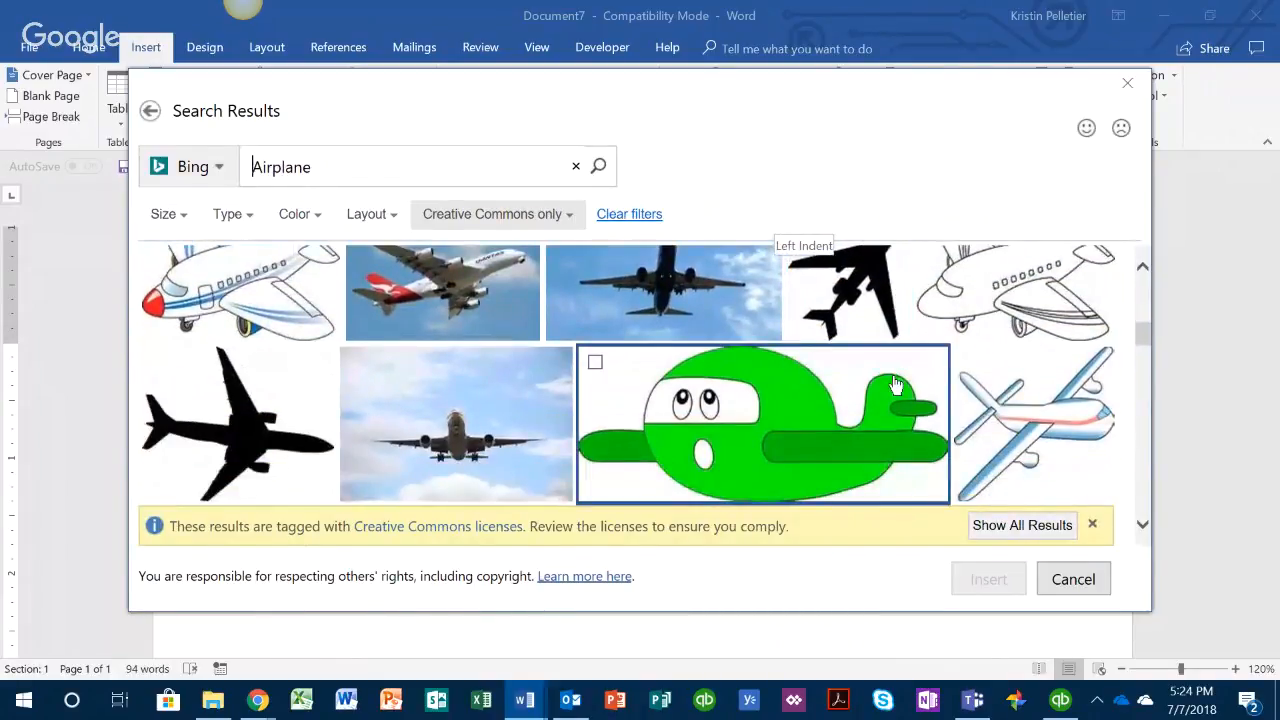
pyautogui.click(1035, 408)
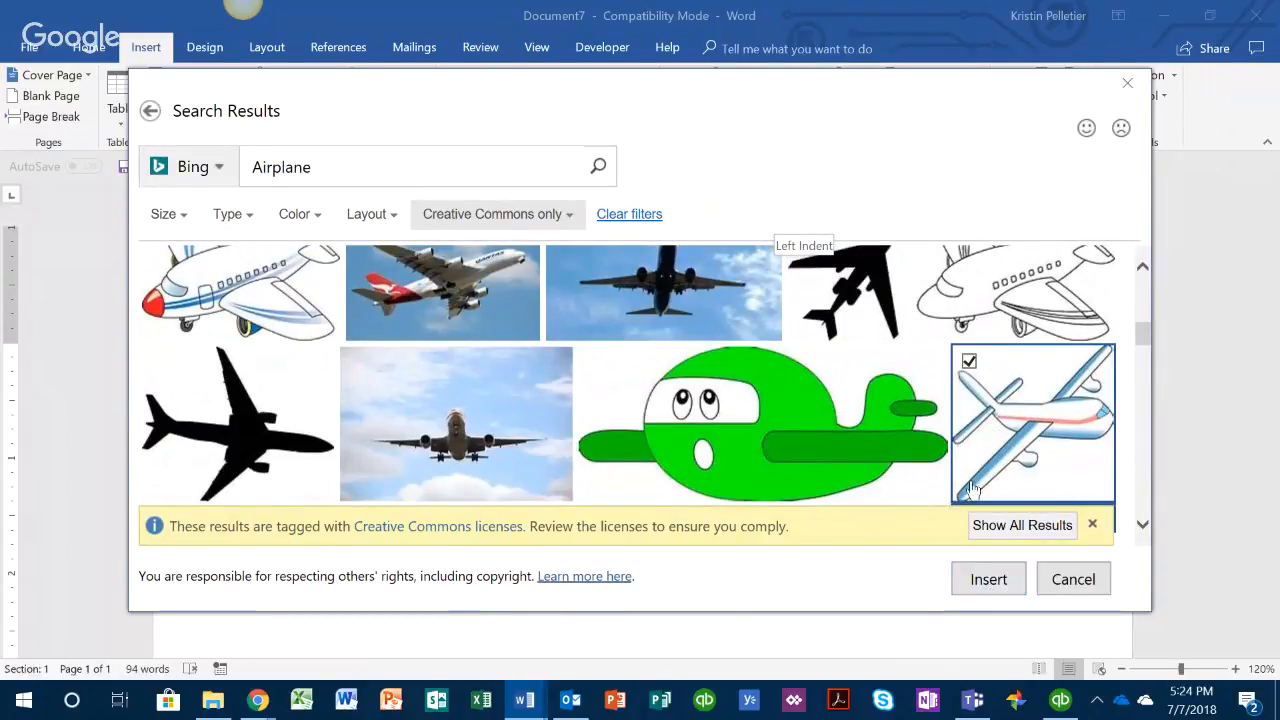
pyautogui.click(988, 581)
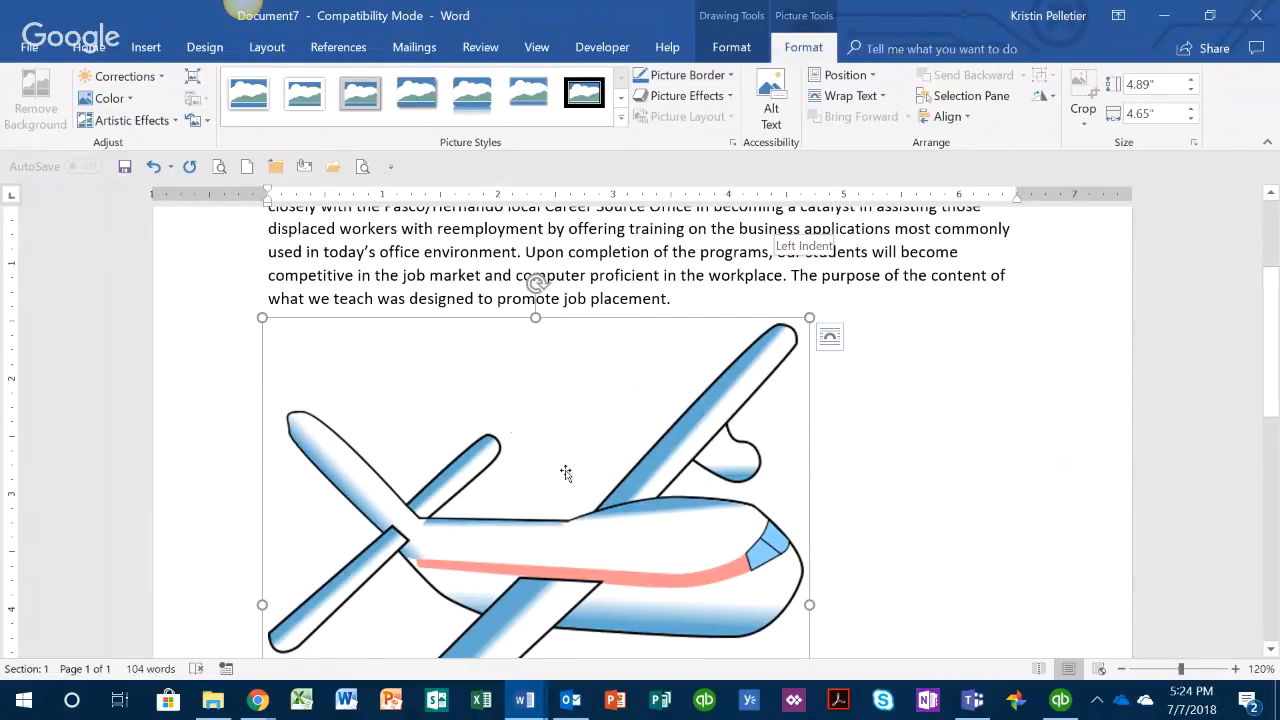
# Step: Undo the insertion of the airplane picture below the paragraph
pyautogui.scroll(-3, 906, 563)
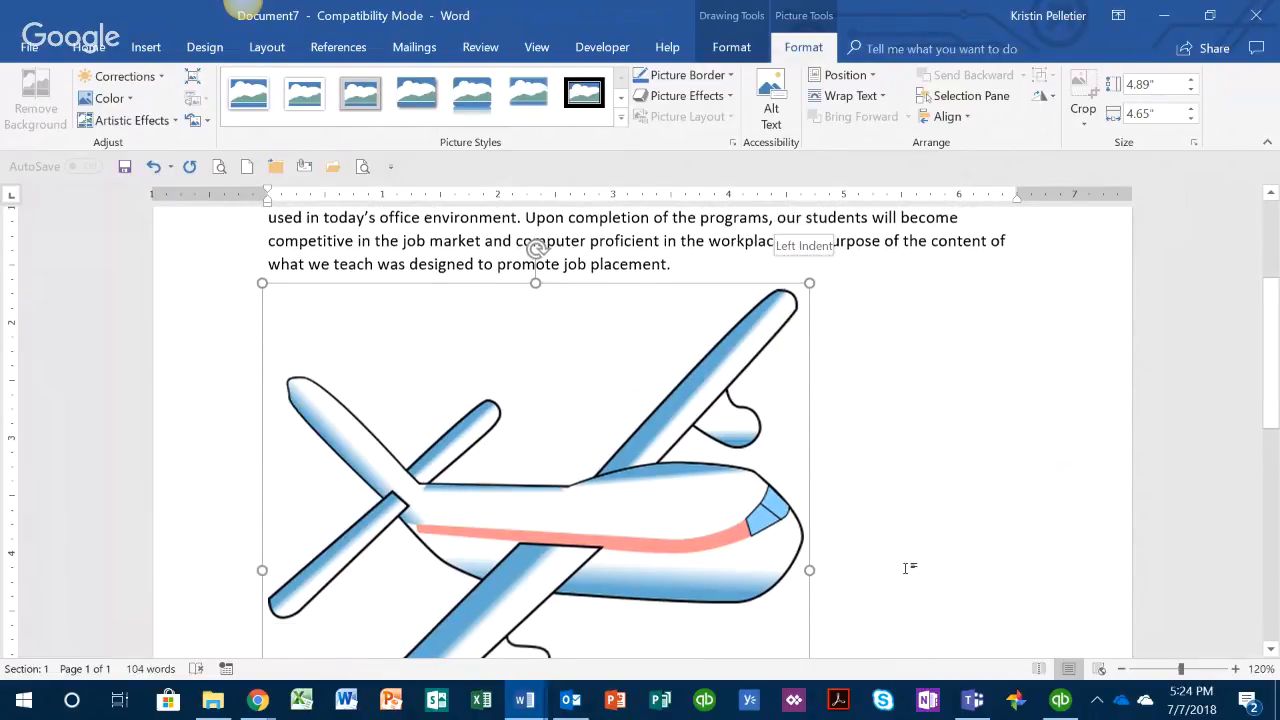
pyautogui.scroll(3, 906, 563)
pyautogui.click(152, 167)
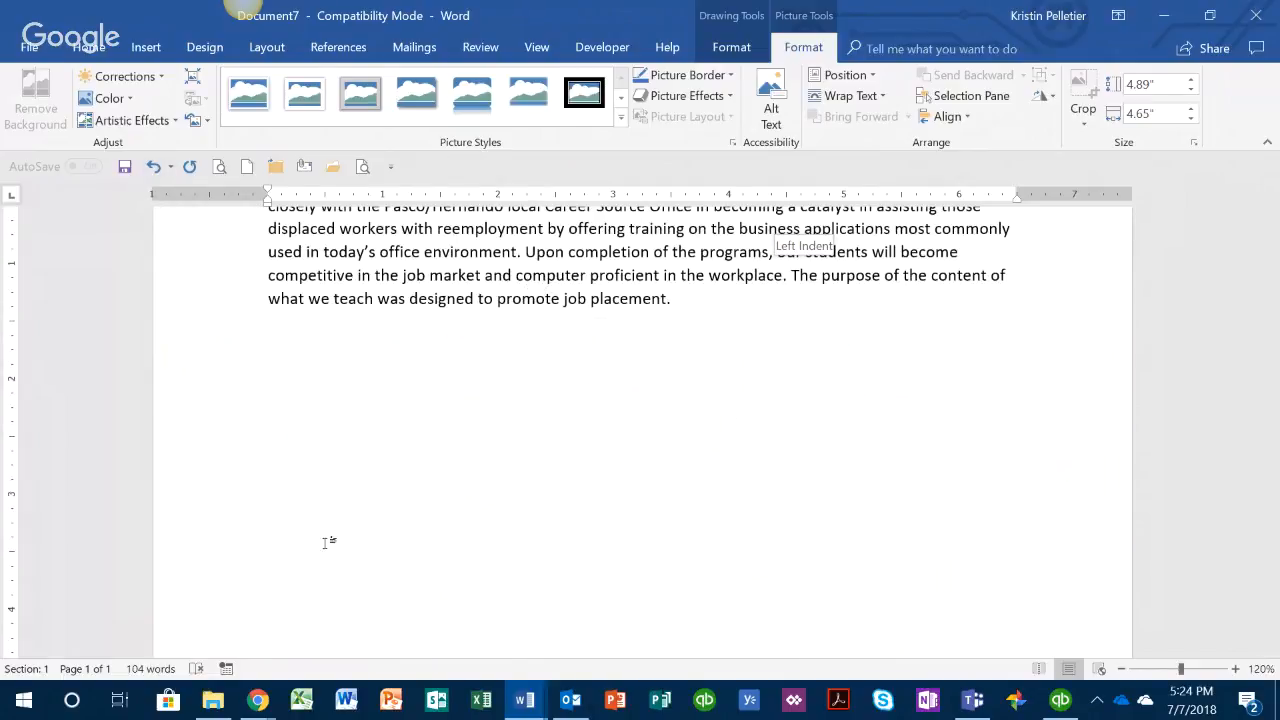
pyautogui.scroll(1, 727, 548)
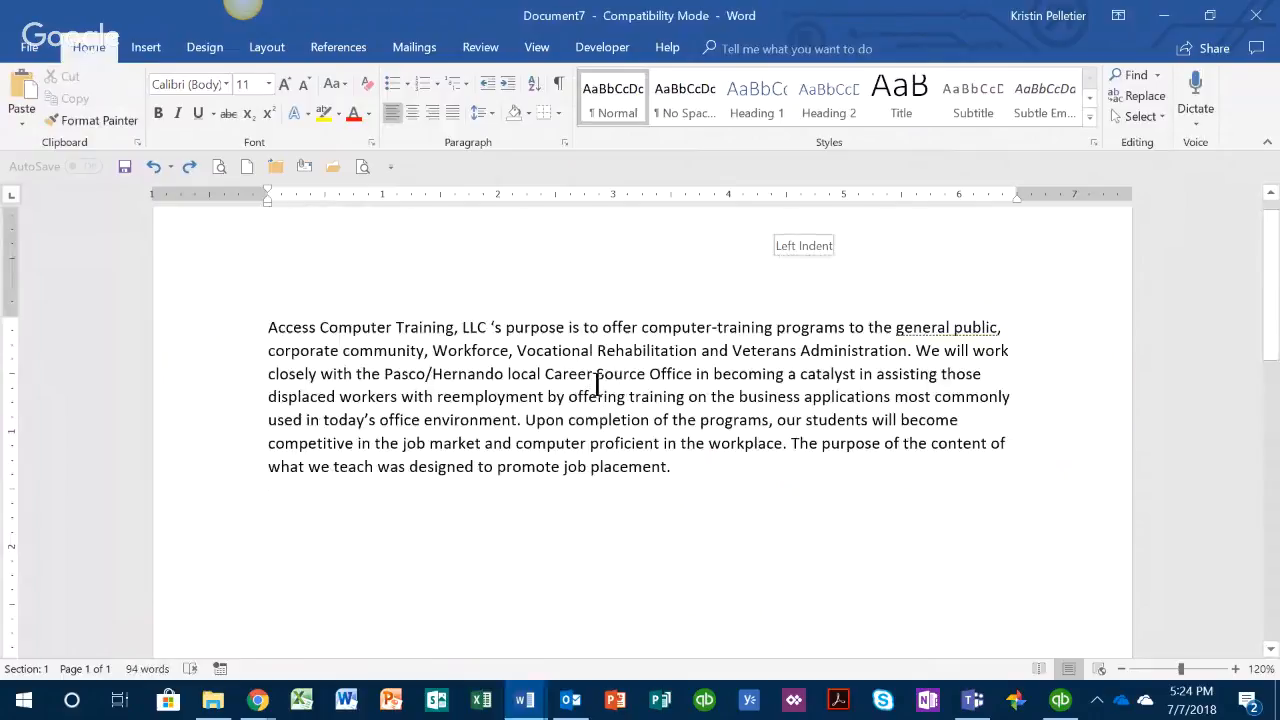
# Step: Insert the blue-and-white airplane drawing with the red stripe from Bing's Airplane category inside the word "offering" in the paragraph
pyautogui.click(145, 50)
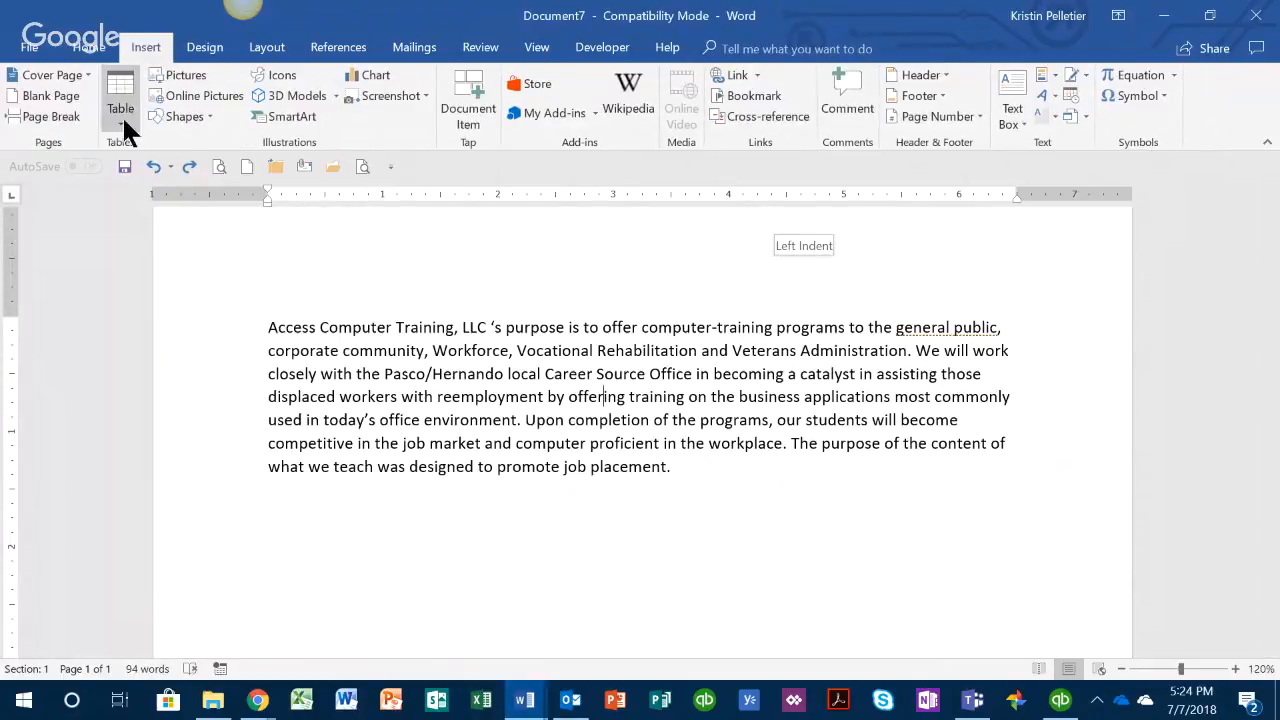
pyautogui.click(202, 92)
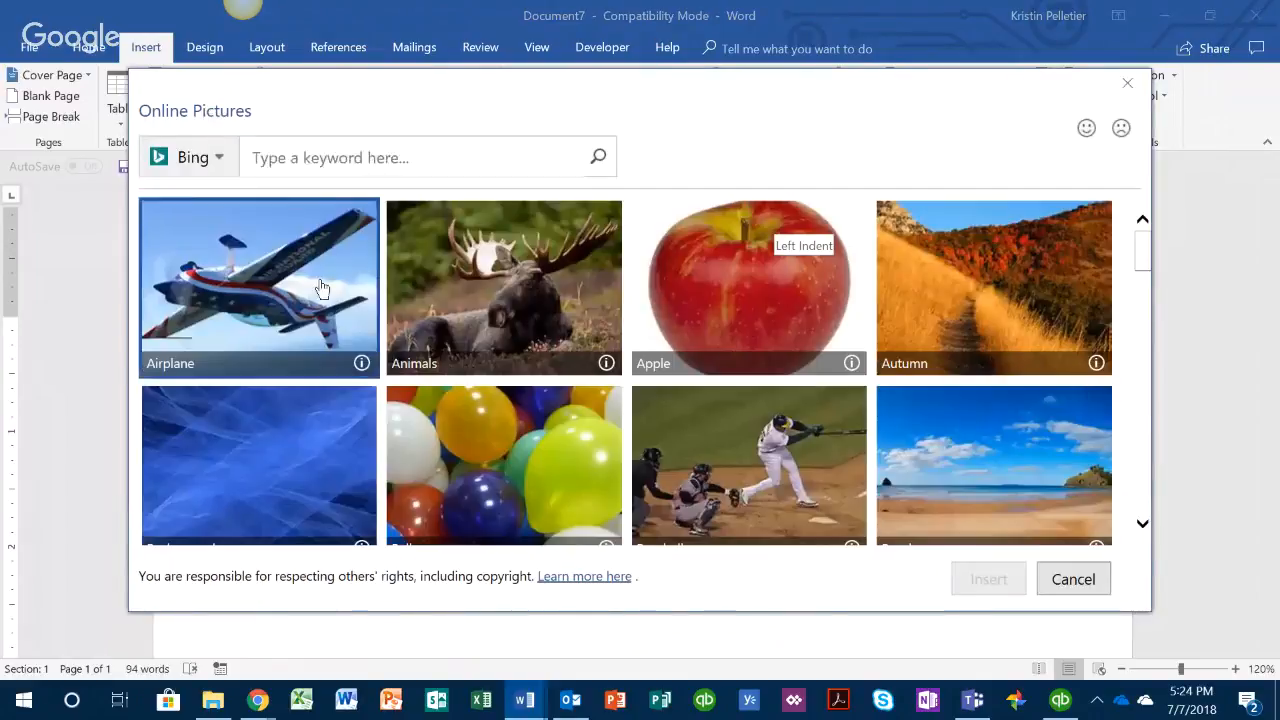
pyautogui.click(323, 286)
pyautogui.scroll(-10, 931, 426)
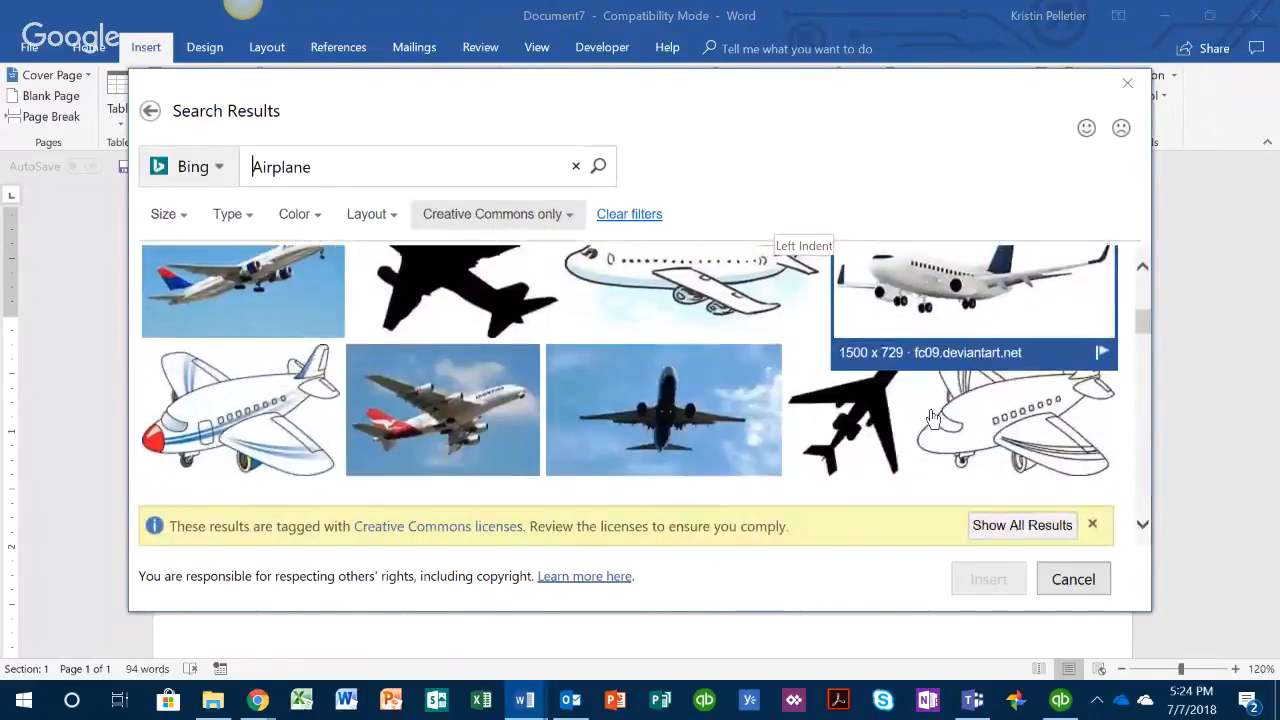
pyautogui.click(1015, 328)
pyautogui.click(988, 579)
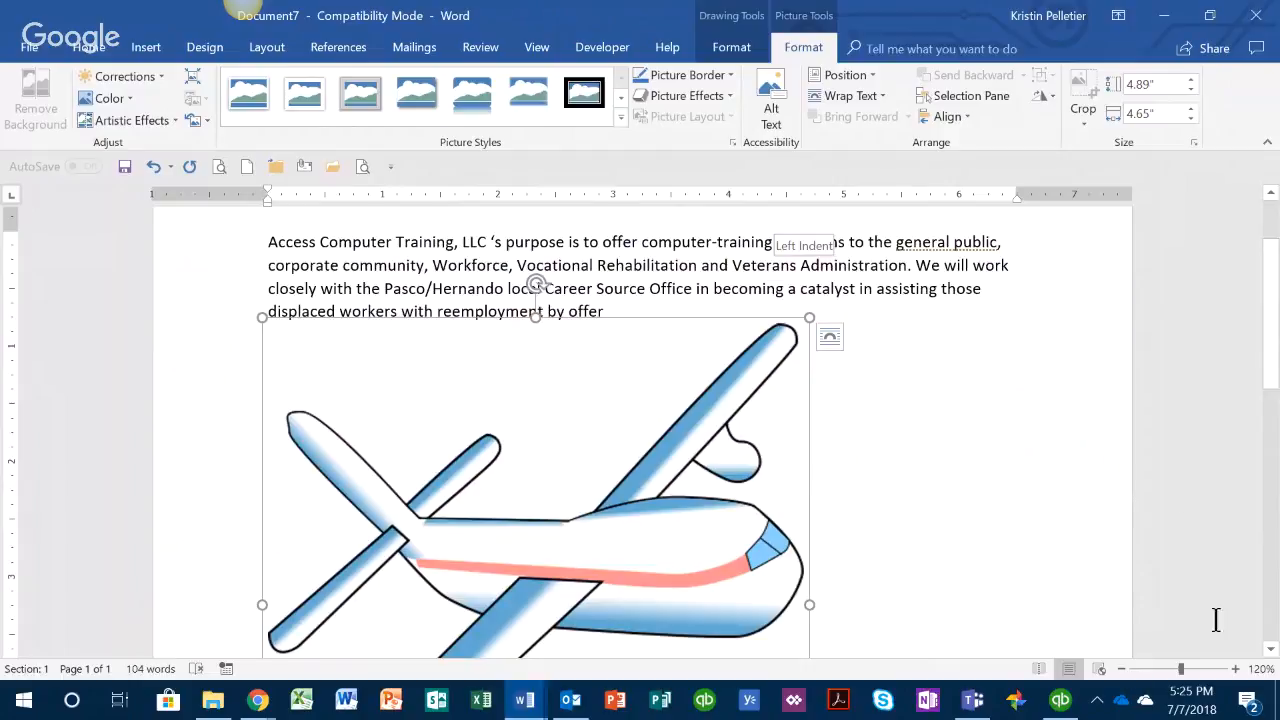
# Step: Zoom the document out to 50% to view the whole picture together with the surrounding paragraph text
pyautogui.click(1121, 668)
pyautogui.click(1121, 668)
pyautogui.click(1121, 668)
pyautogui.click(1121, 668)
pyautogui.click(1122, 670)
pyautogui.click(1122, 670)
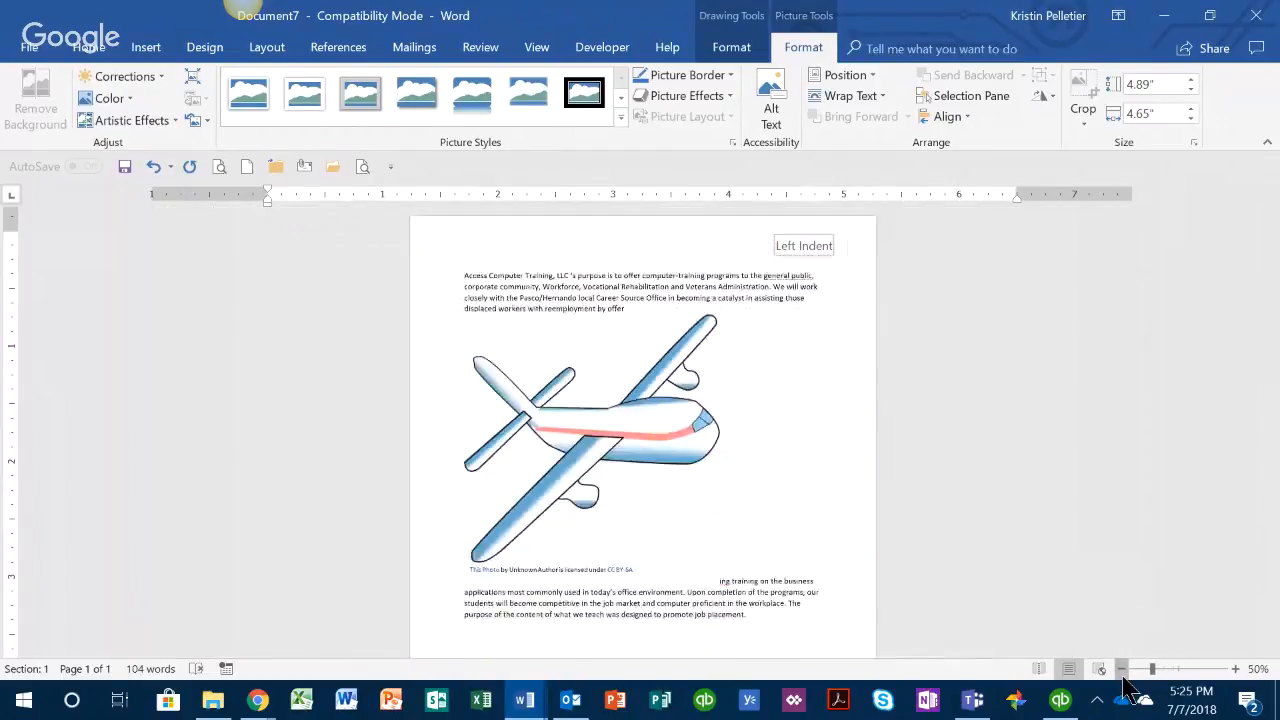
pyautogui.click(1122, 670)
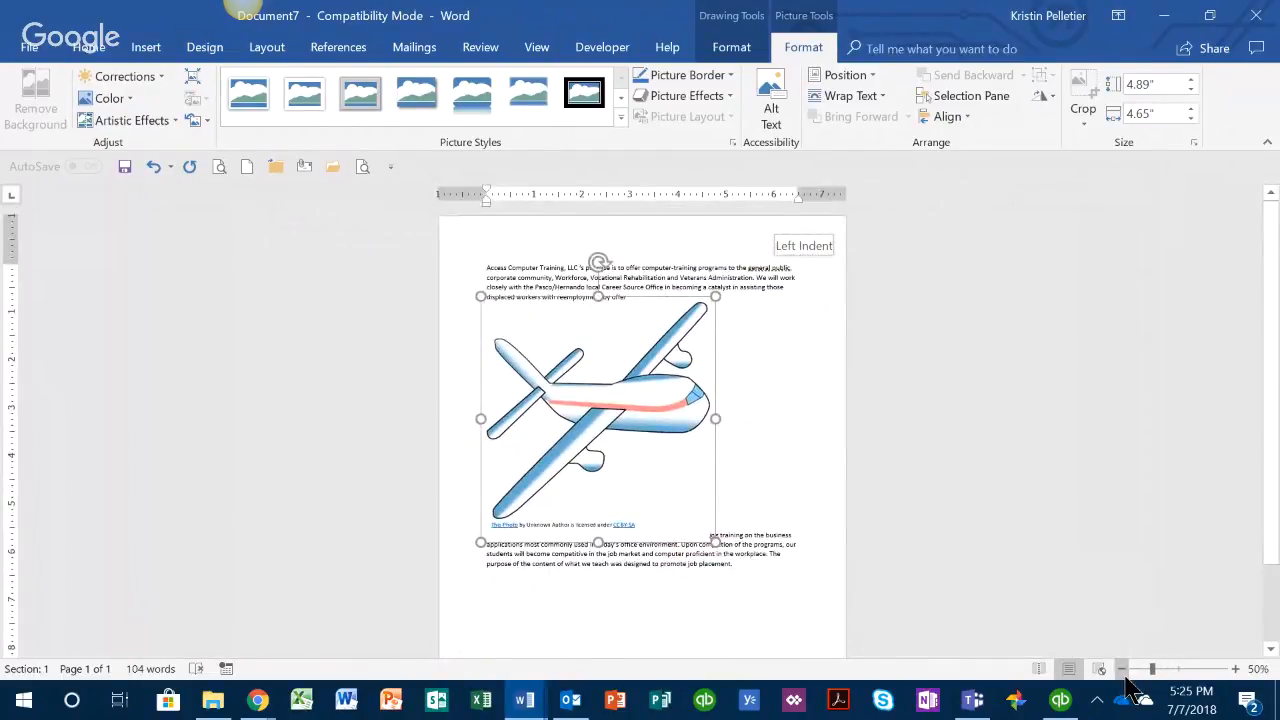
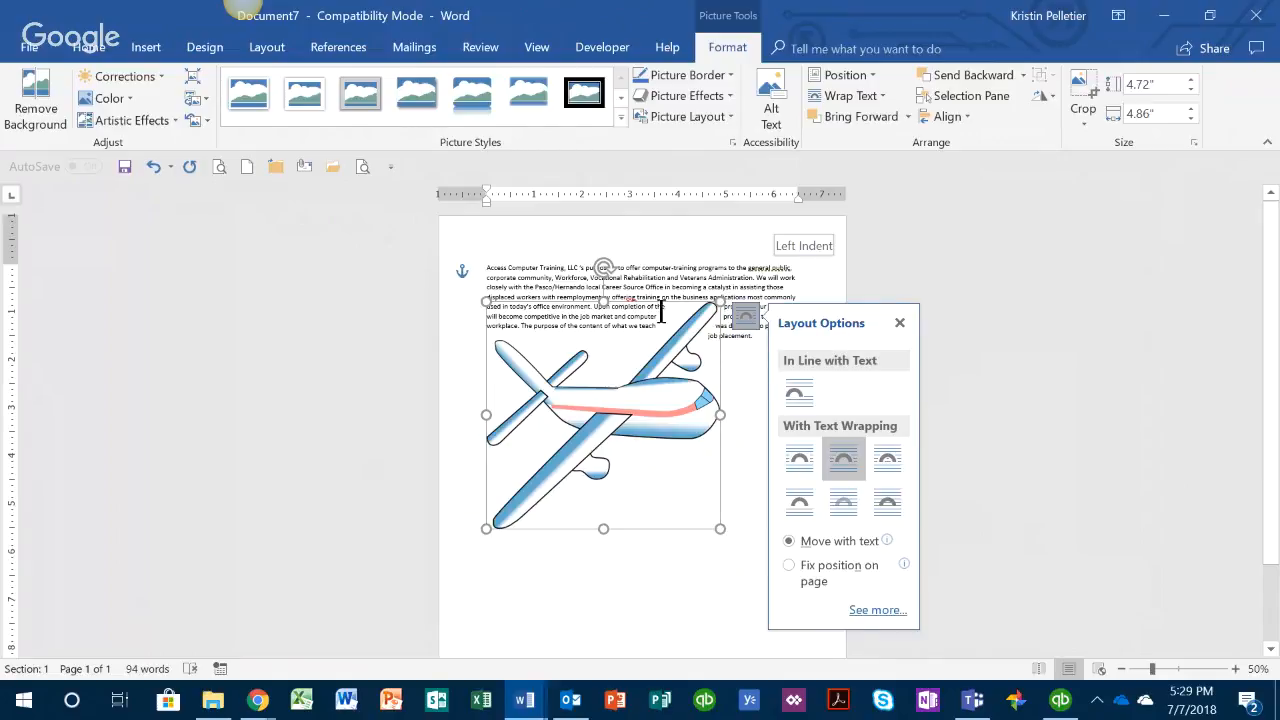
# Step: Shrink the tightly wrapped airplane picture to about 1.07" by 1.1" and move it into the middle of the paragraph
pyautogui.moveTo(720, 528); pyautogui.dragTo(540, 337)
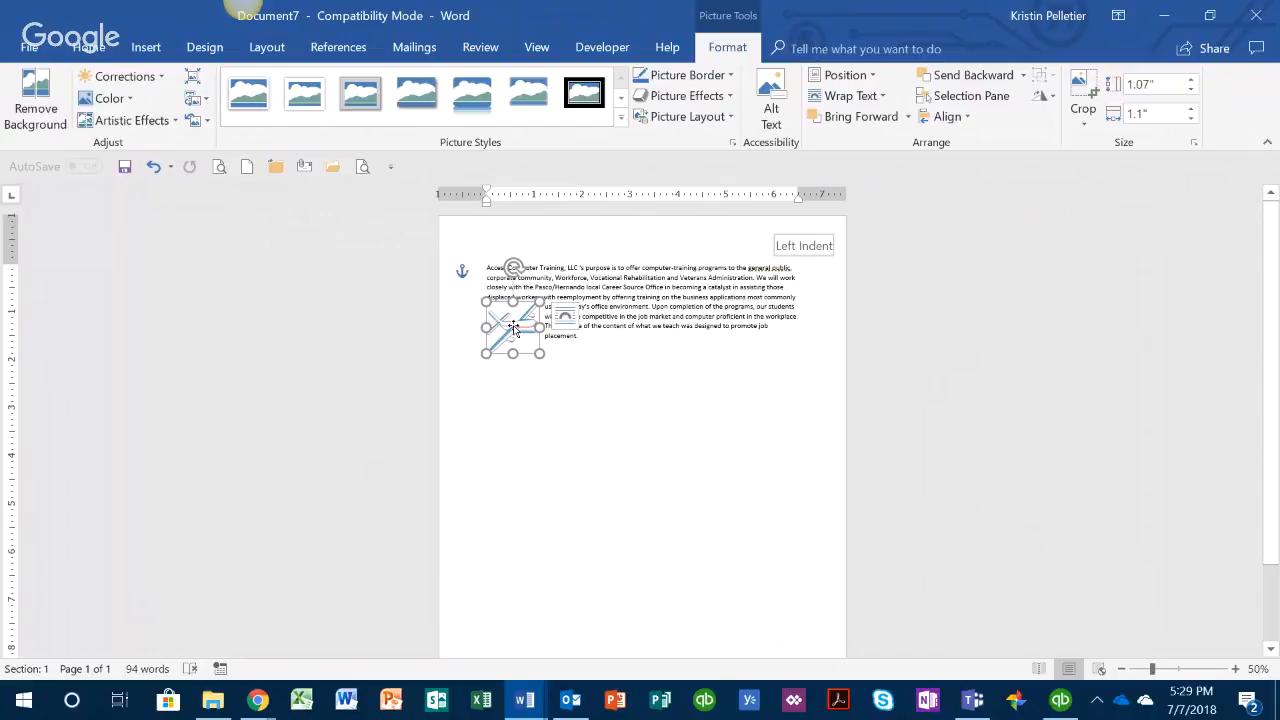
pyautogui.moveTo(513, 327); pyautogui.dragTo(642, 300)
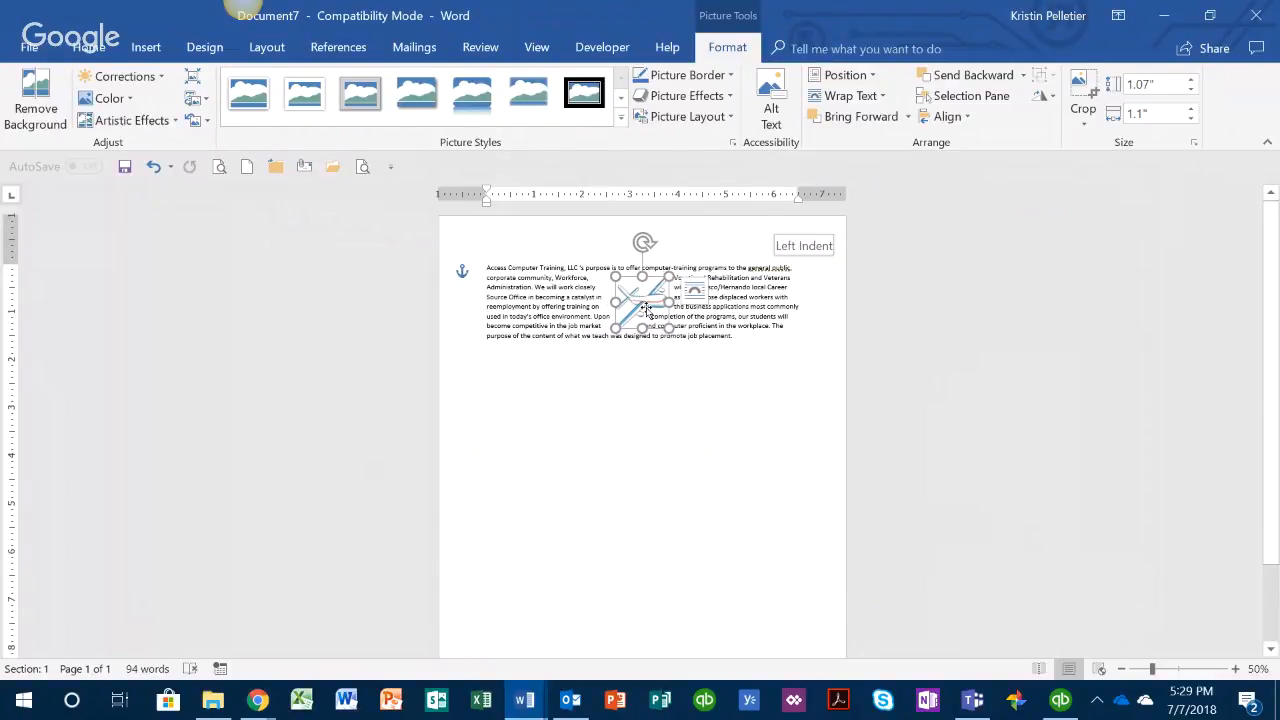
pyautogui.moveTo(649, 303)
pyautogui.mouseDown()
pyautogui.moveTo(583, 288)
pyautogui.moveTo(688, 302)
pyautogui.moveTo(611, 281)
pyautogui.moveTo(550, 288)
pyautogui.moveTo(634, 322)
pyautogui.moveTo(646, 298)
pyautogui.moveTo(634, 305)
pyautogui.mouseUp()
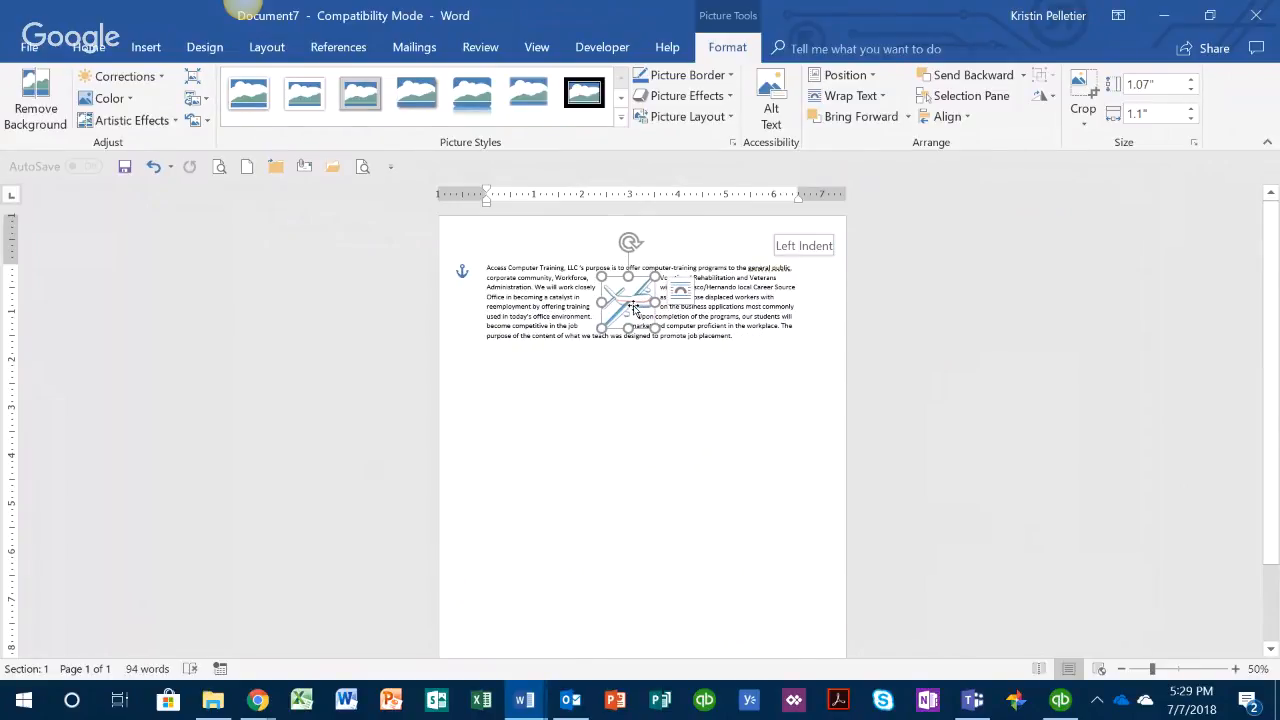
# Step: Undo the airplane picture's moves, resizing and Tight wrapping so it is in line with the text at full size
pyautogui.click(152, 167)
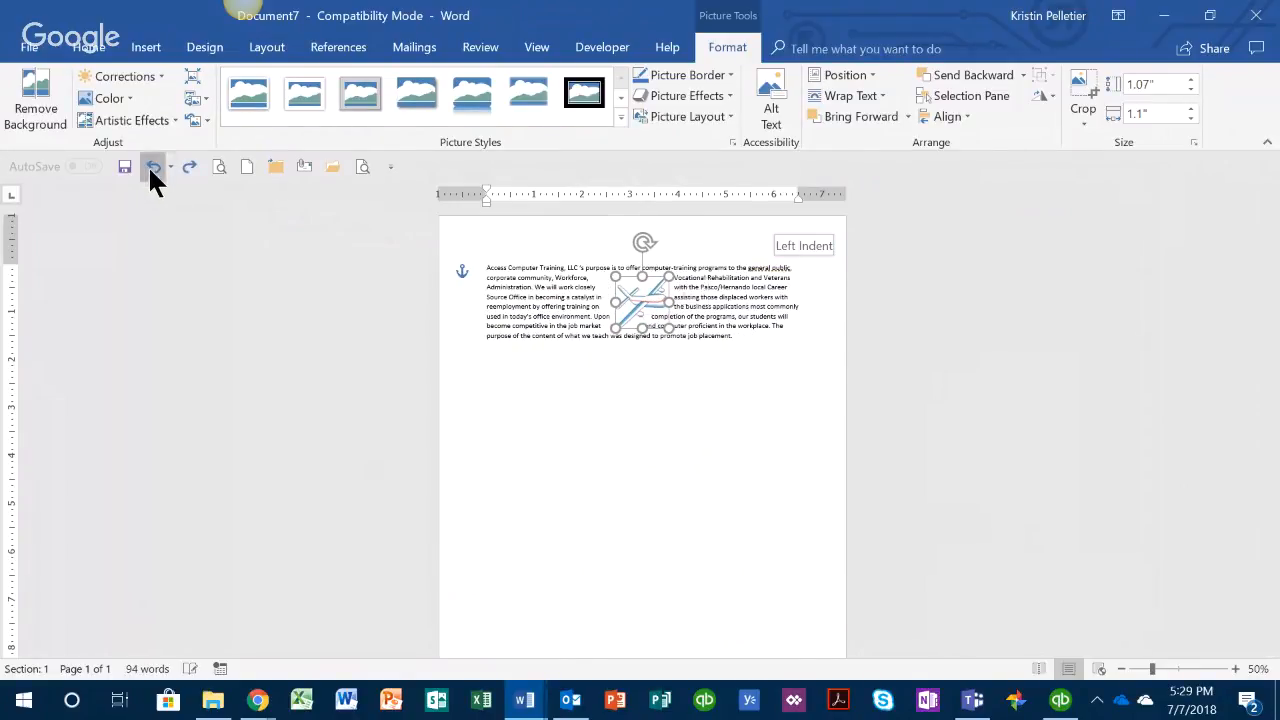
pyautogui.click(152, 167)
pyautogui.click(152, 167)
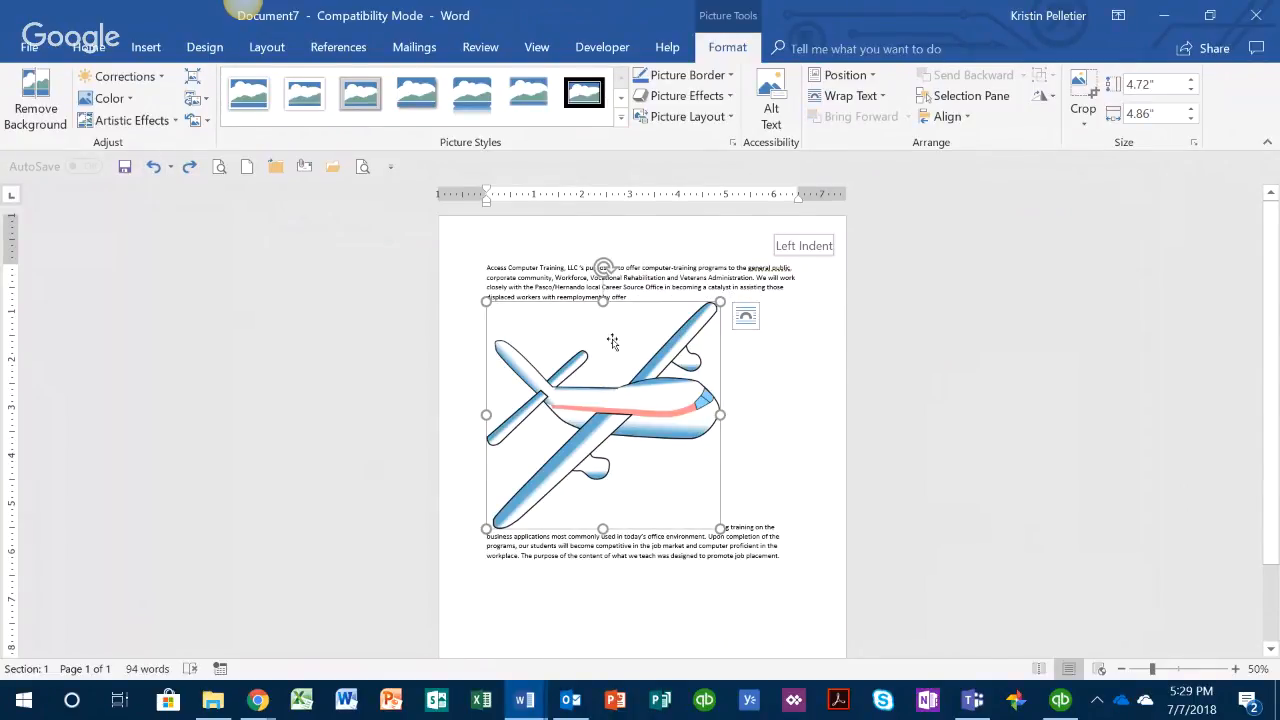
# Step: Shrink the inline airplane picture to about 1.23" by 1.26" and move it lower, into the word "competitive" region of the paragraph
pyautogui.moveTo(712, 522); pyautogui.dragTo(547, 343)
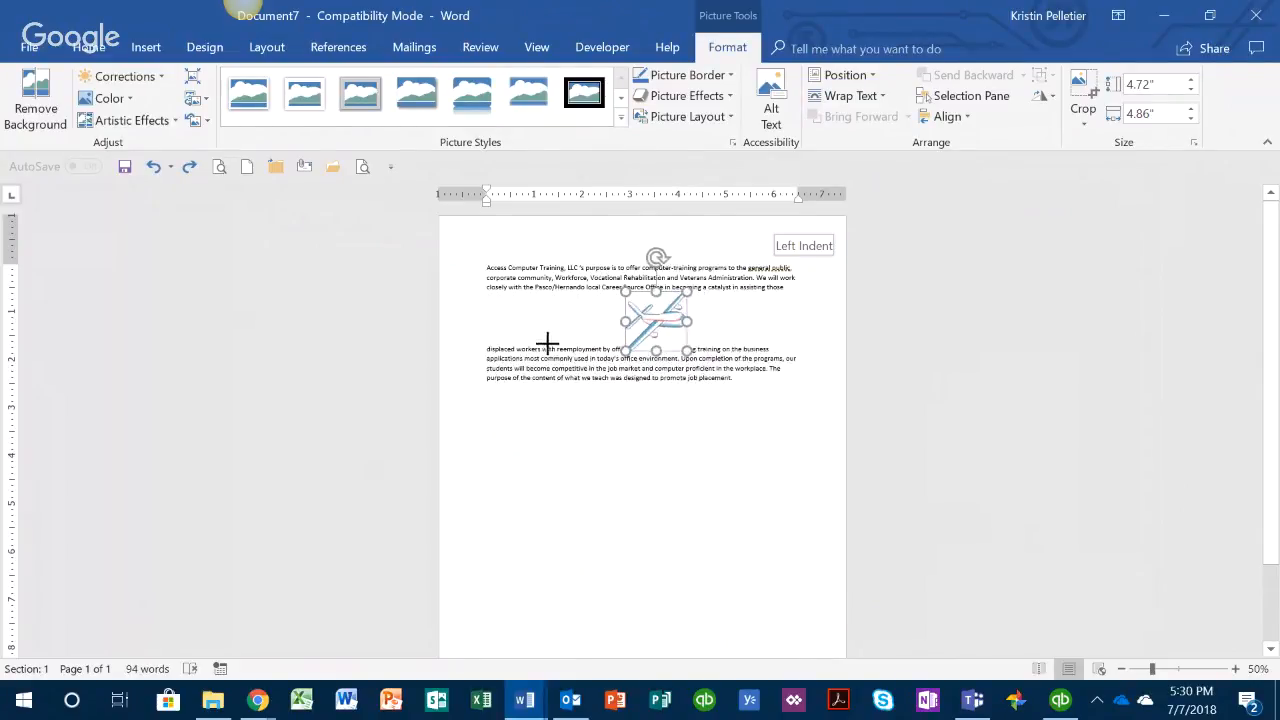
pyautogui.moveTo(658, 322); pyautogui.dragTo(596, 383)
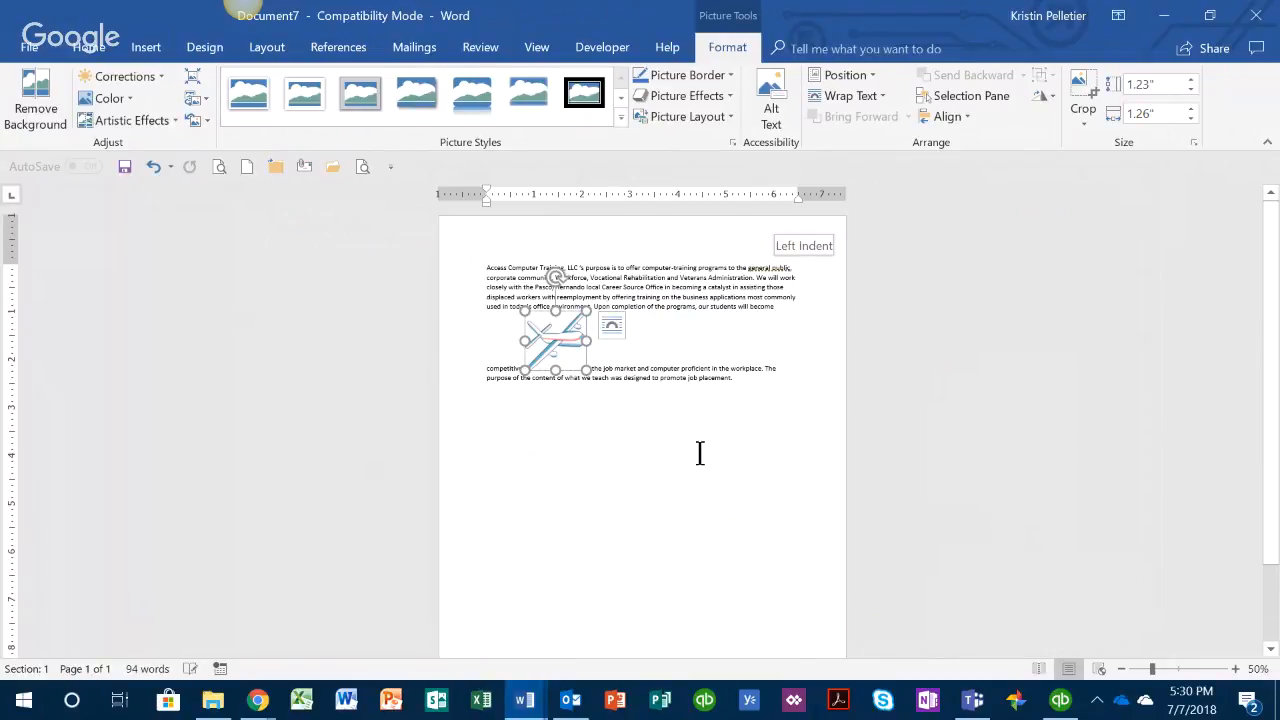
# Step: Undo the inline picture's move and resizing, stepping through the edit history to the full-size airplane without its caption
pyautogui.click(152, 167)
pyautogui.click(152, 167)
pyautogui.click(152, 167)
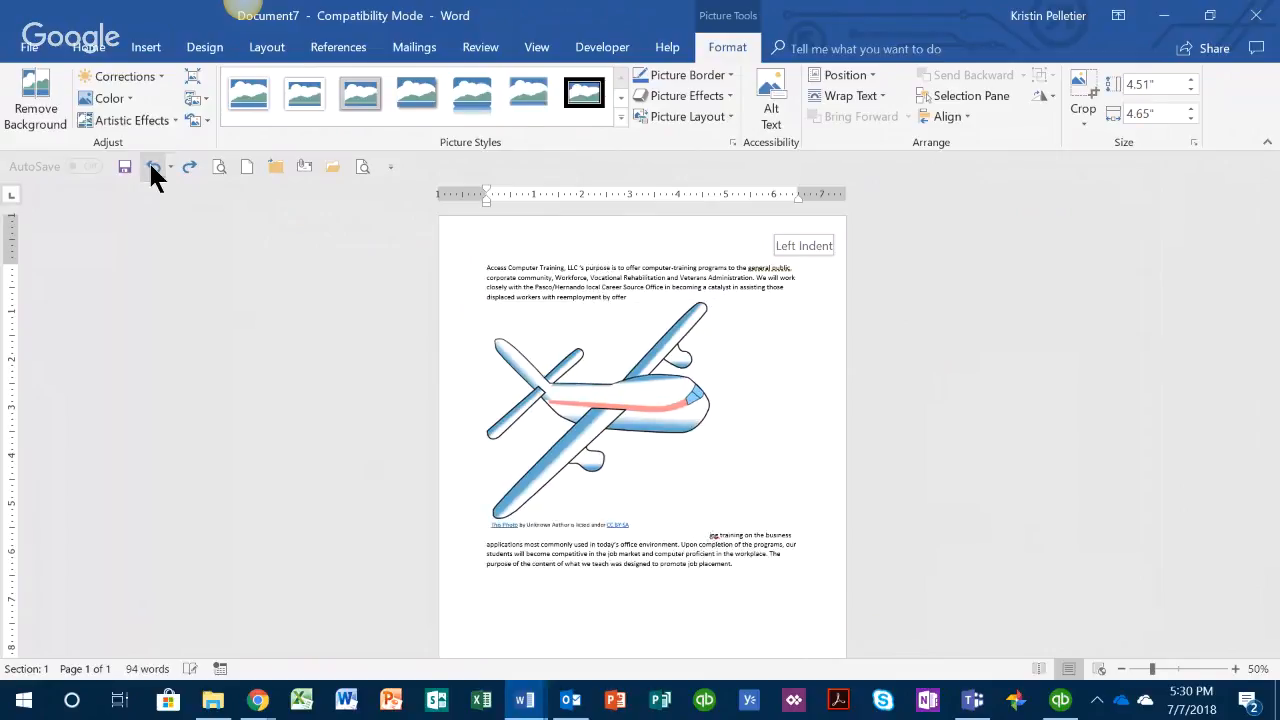
pyautogui.click(152, 167)
pyautogui.click(152, 167)
pyautogui.click(189, 167)
pyautogui.click(189, 167)
pyautogui.click(189, 167)
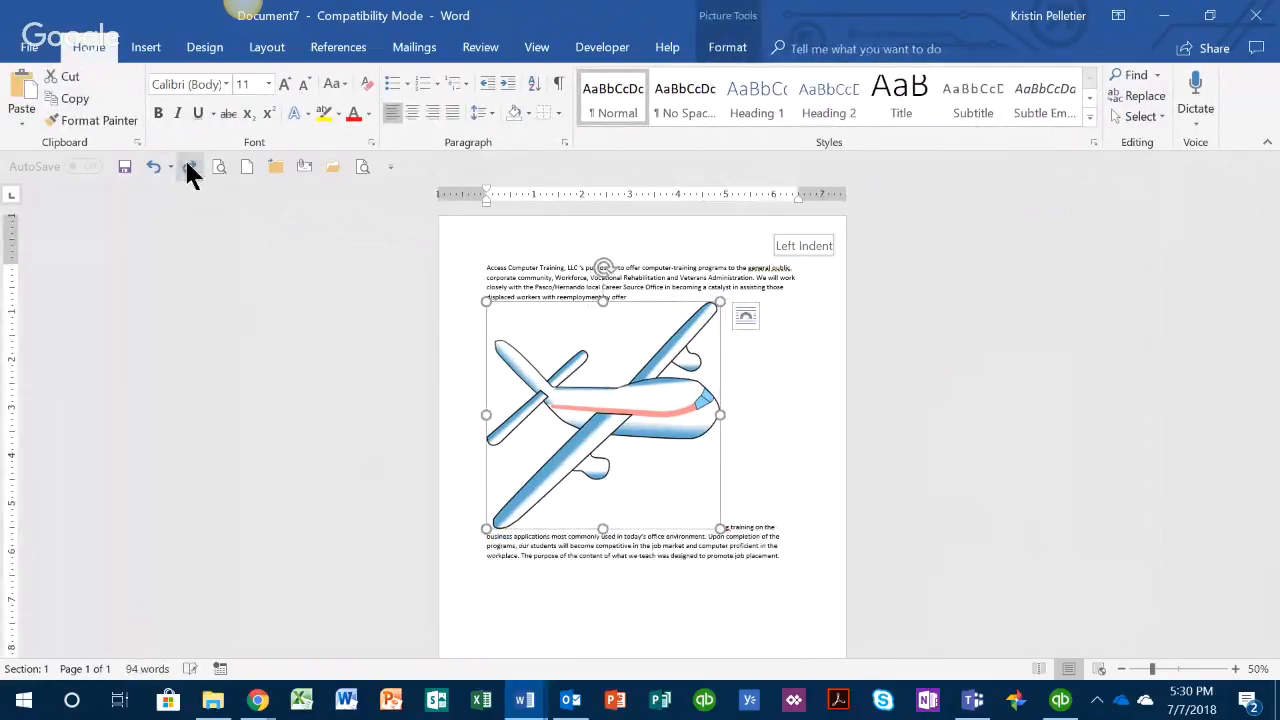
# Step: Apply Tight text wrapping to the airplane, shrink it to about 0.89" by 0.92" and place it mid-paragraph
pyautogui.click(750, 313)
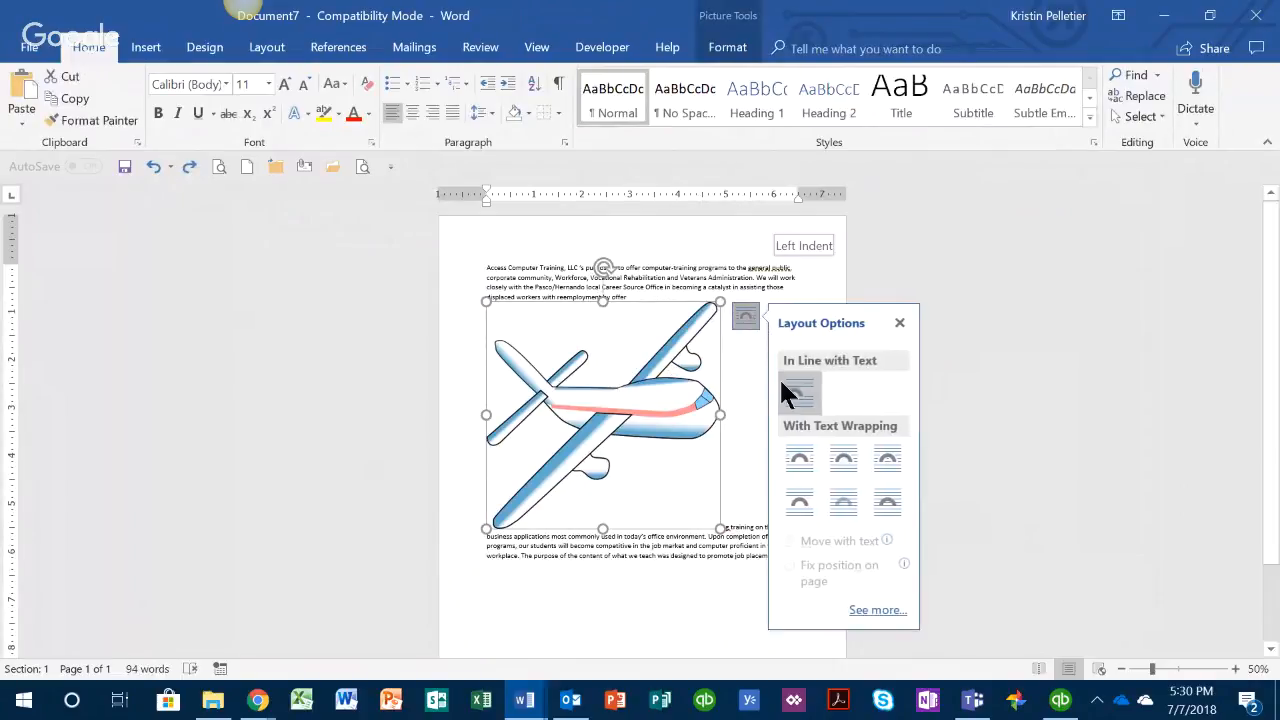
pyautogui.click(842, 454)
pyautogui.moveTo(720, 528); pyautogui.dragTo(631, 302)
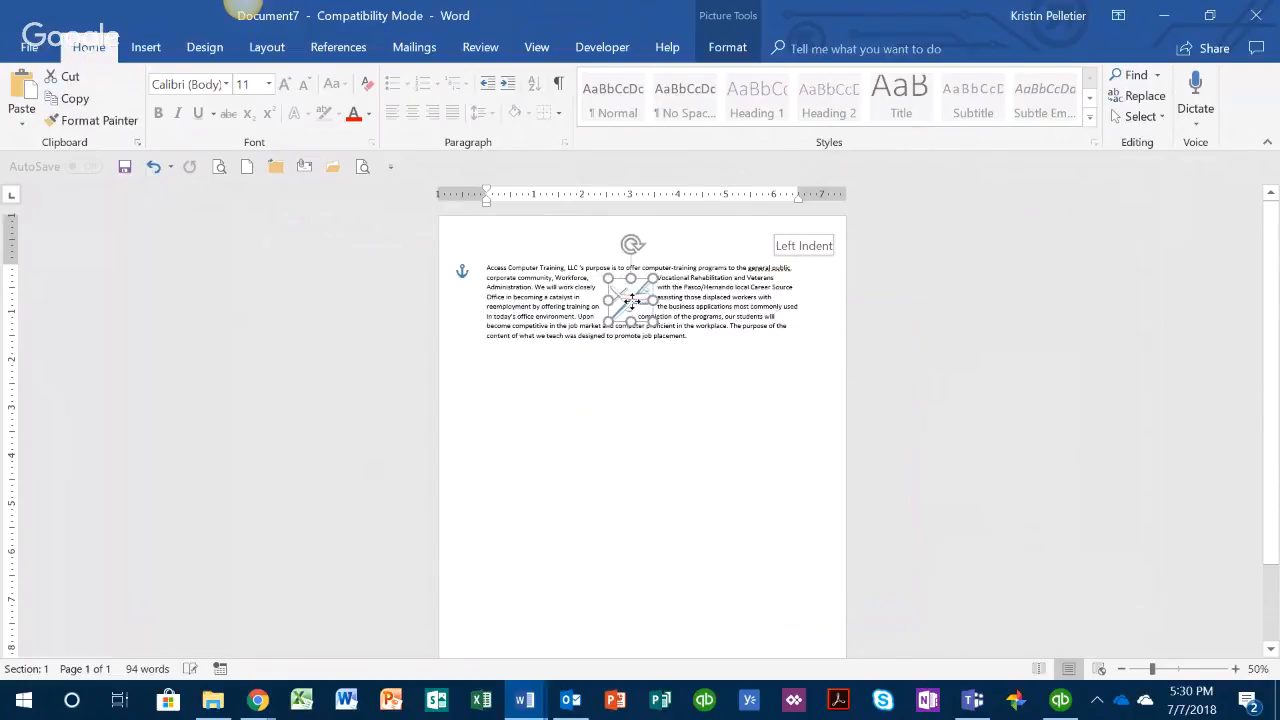
# Step: Shift the airplane picture slightly to the left within the paragraph, keeping it at the same height
pyautogui.click(1236, 669)
pyautogui.click(1236, 669)
pyautogui.click(1236, 669)
pyautogui.click(1236, 669)
pyautogui.click(1236, 669)
pyautogui.click(1236, 669)
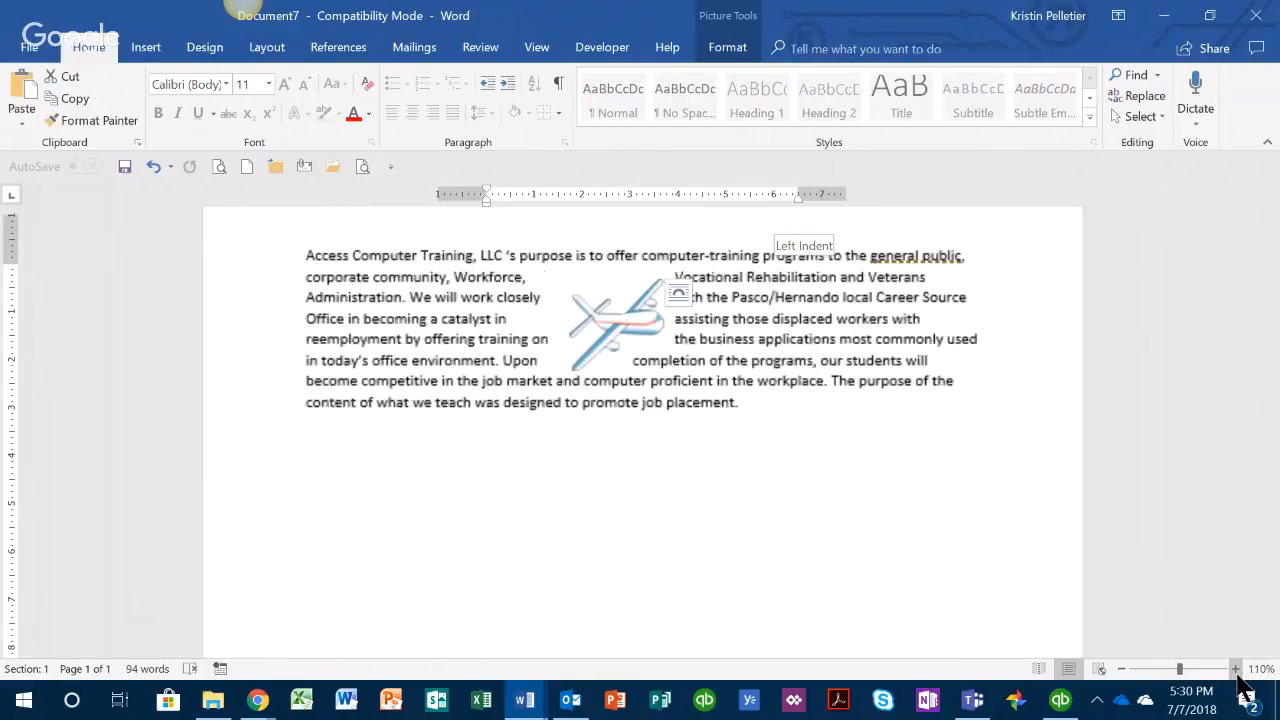
pyautogui.click(1236, 669)
pyautogui.click(1236, 669)
pyautogui.click(1236, 669)
pyautogui.click(1236, 669)
pyautogui.click(1236, 669)
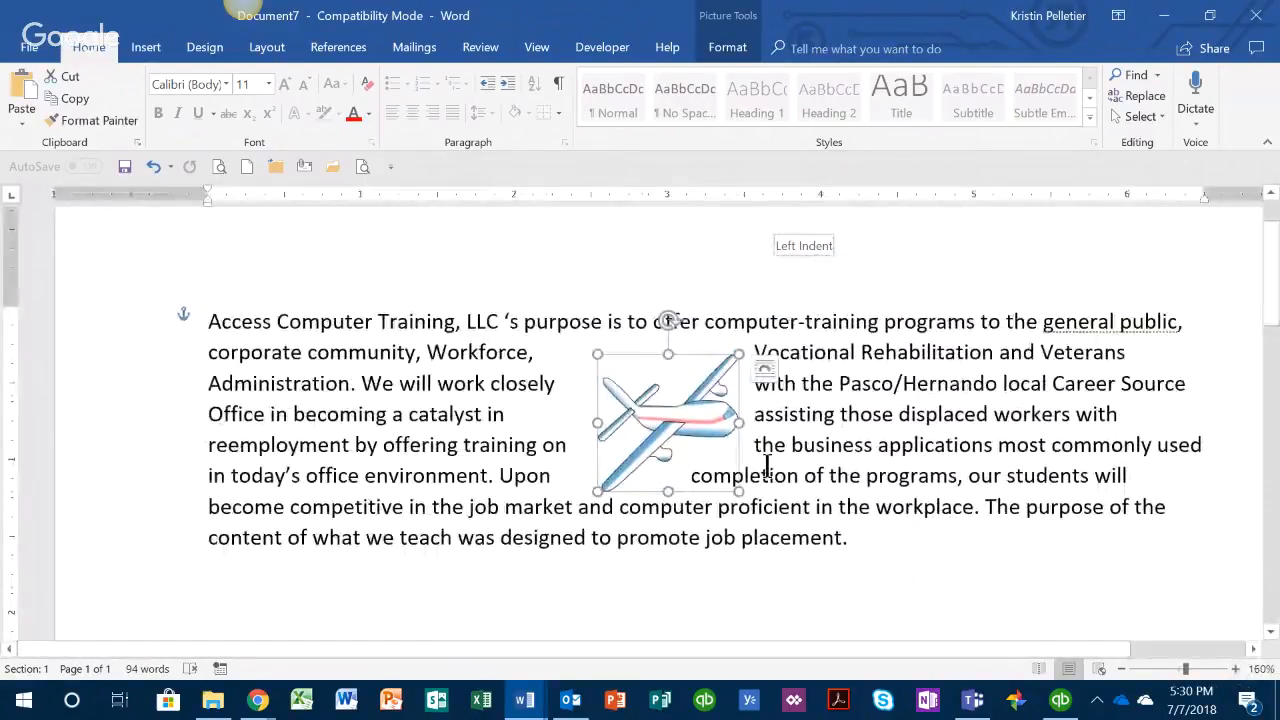
pyautogui.click(767, 470)
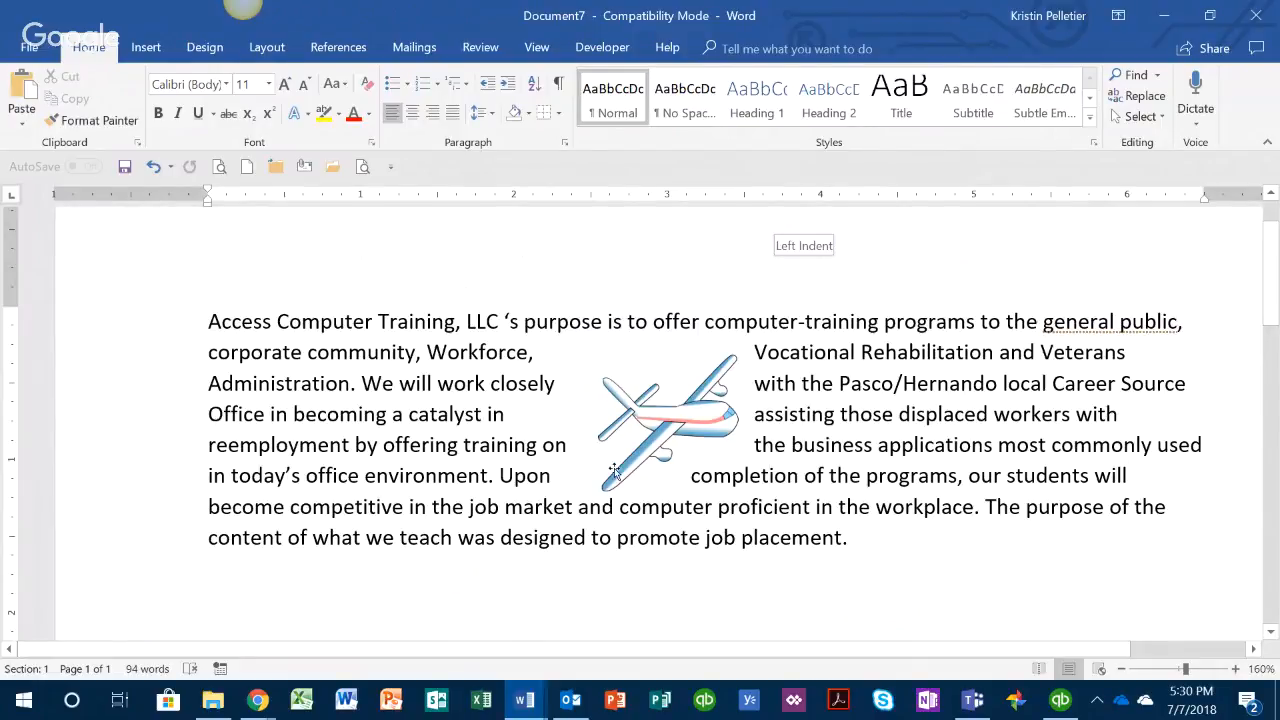
pyautogui.click(680, 424)
pyautogui.moveTo(680, 432); pyautogui.dragTo(655, 432)
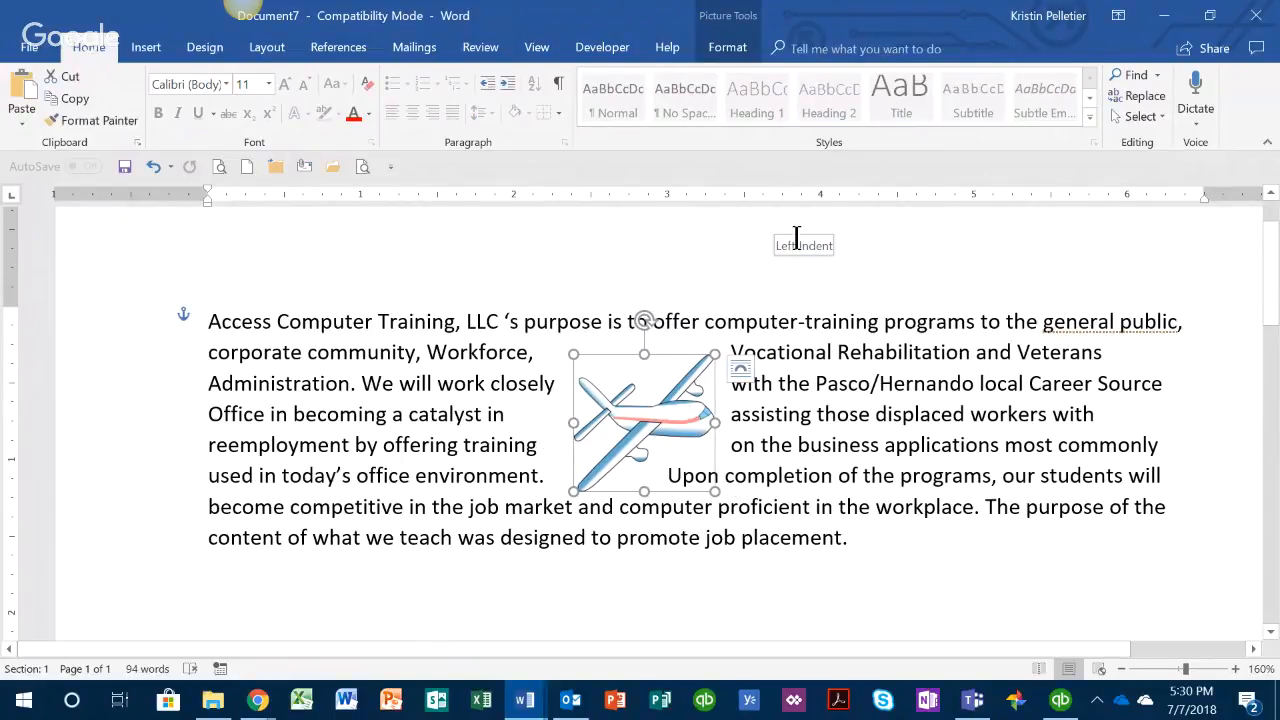
# Step: Switch the airplane's text wrapping to Square for comparison and set it back to Tight
pyautogui.click(733, 50)
pyautogui.click(878, 97)
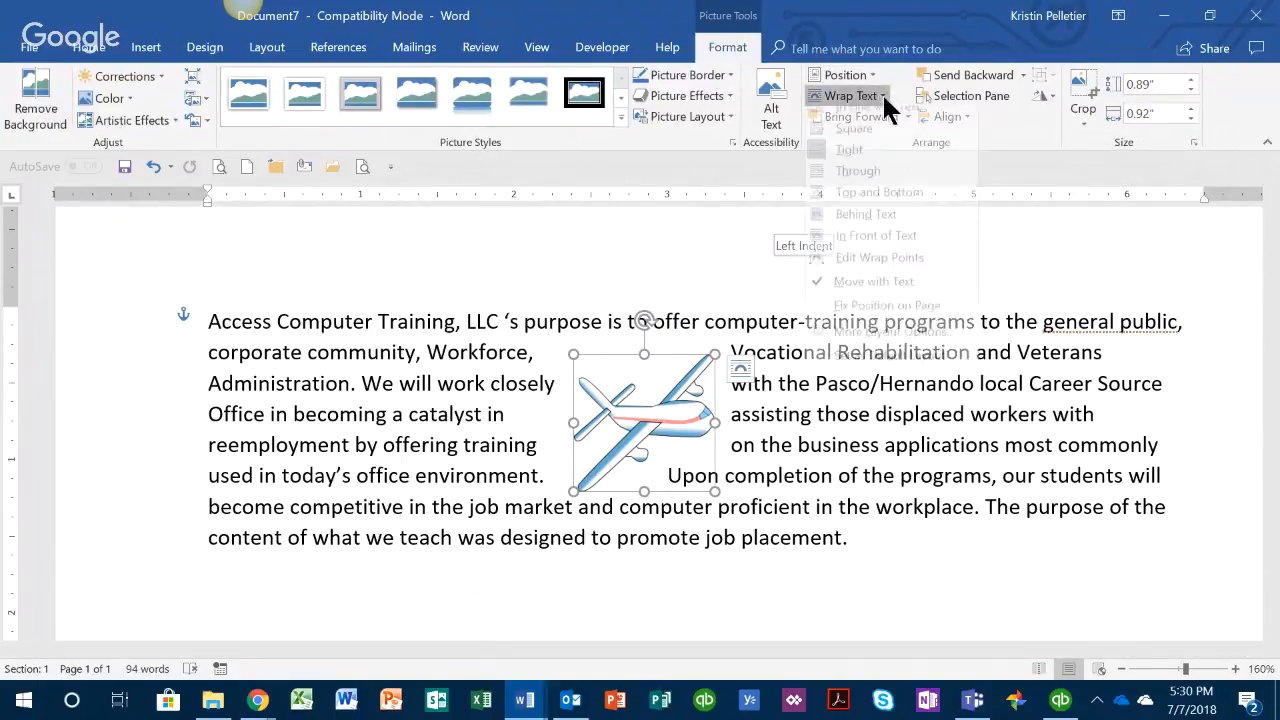
pyautogui.click(867, 140)
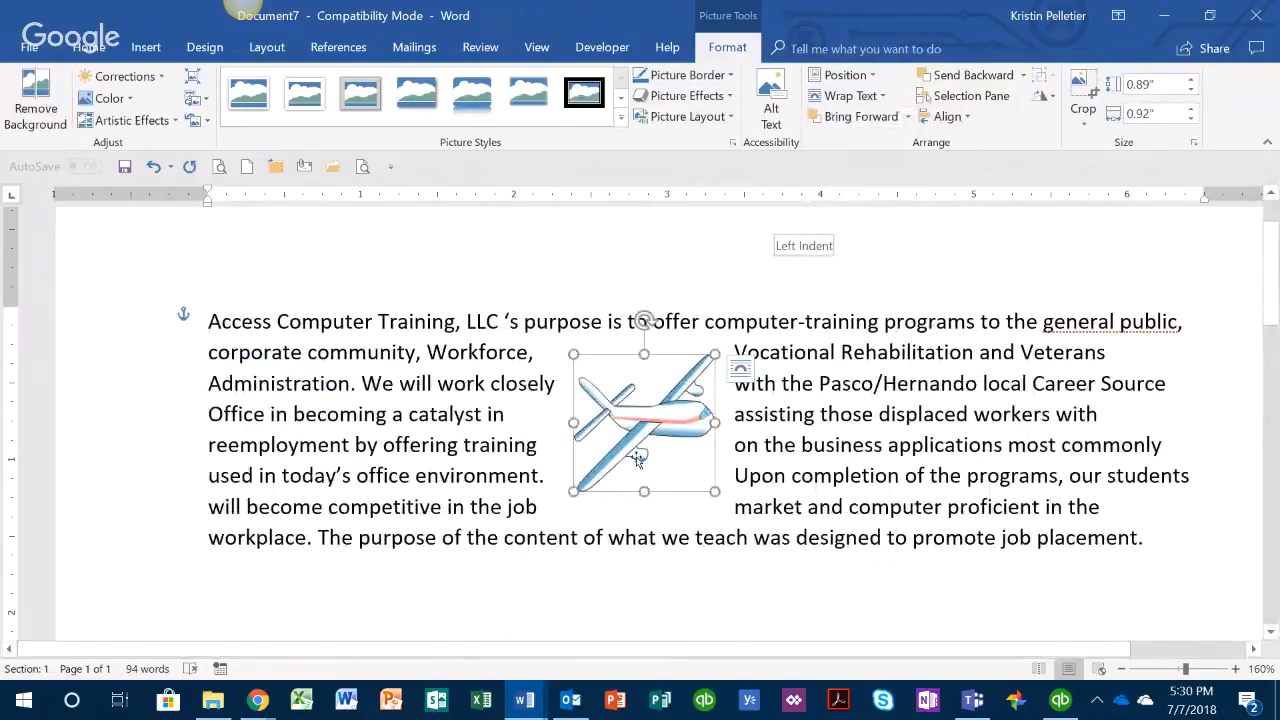
pyautogui.click(883, 94)
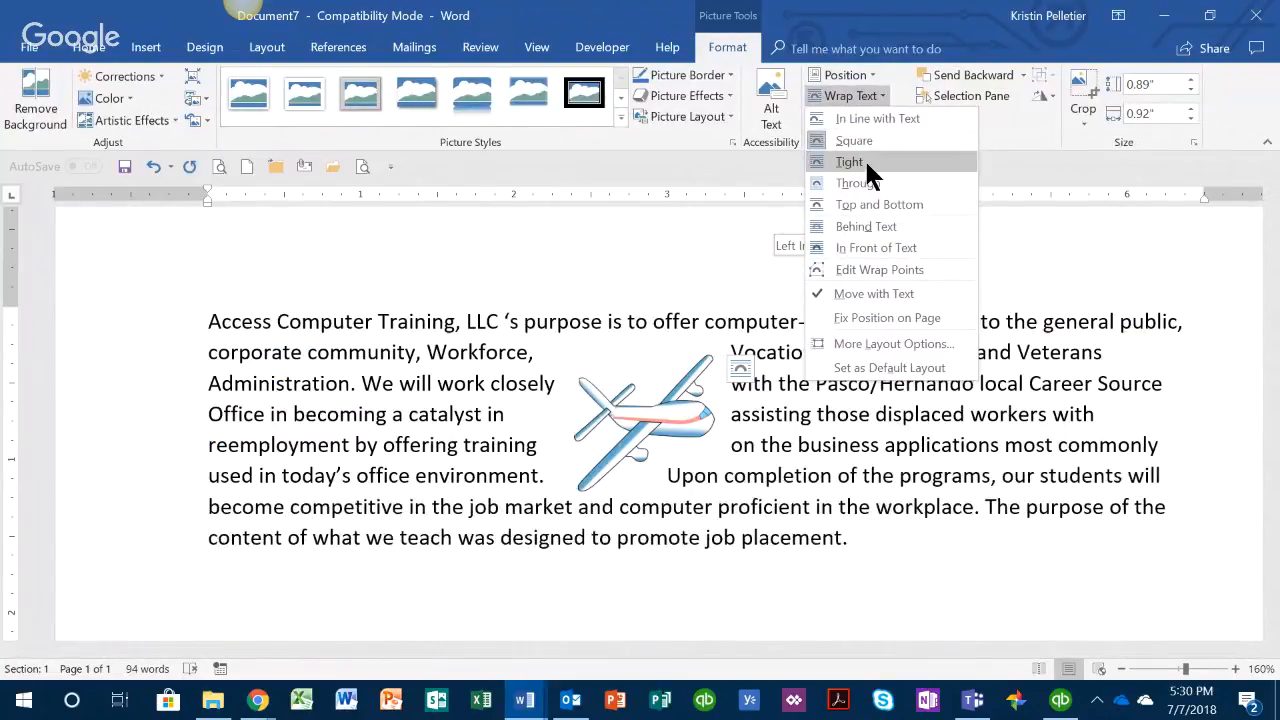
pyautogui.click(864, 160)
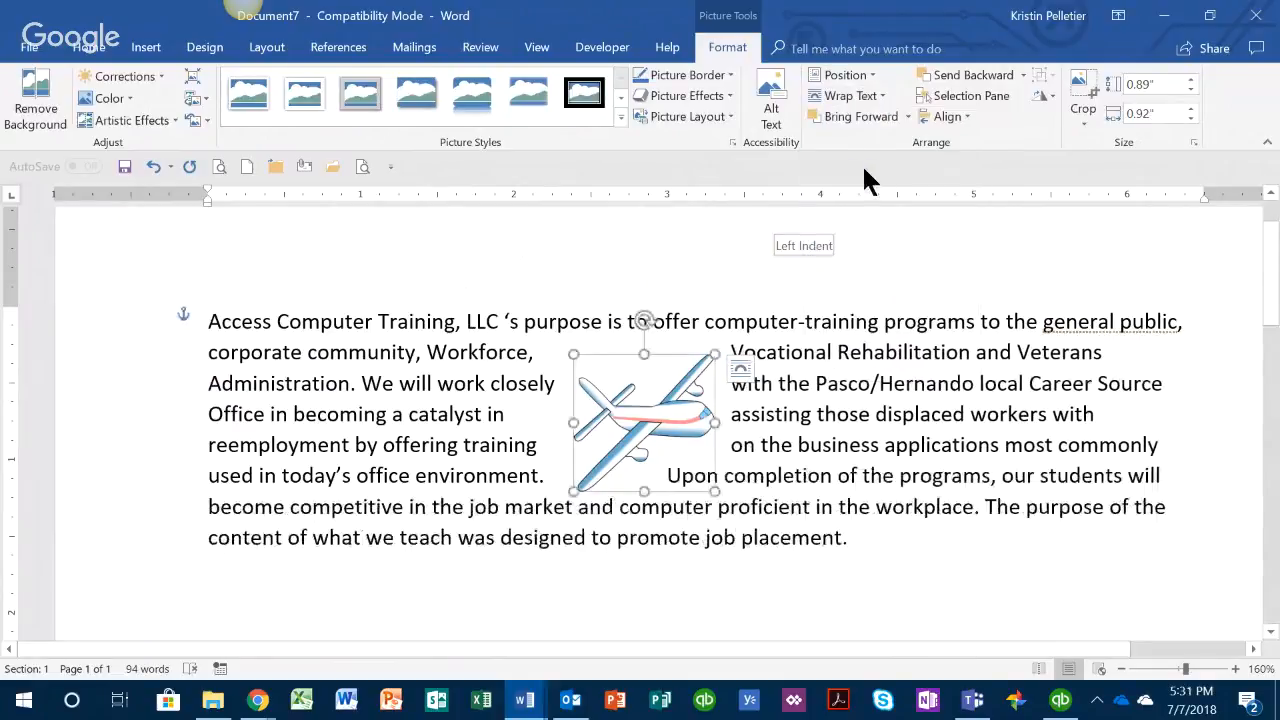
# Step: Edit the airplane's wrap points, pulling the nose, tail and upper-wing points inward so the text follows the shape more closely
pyautogui.click(885, 92)
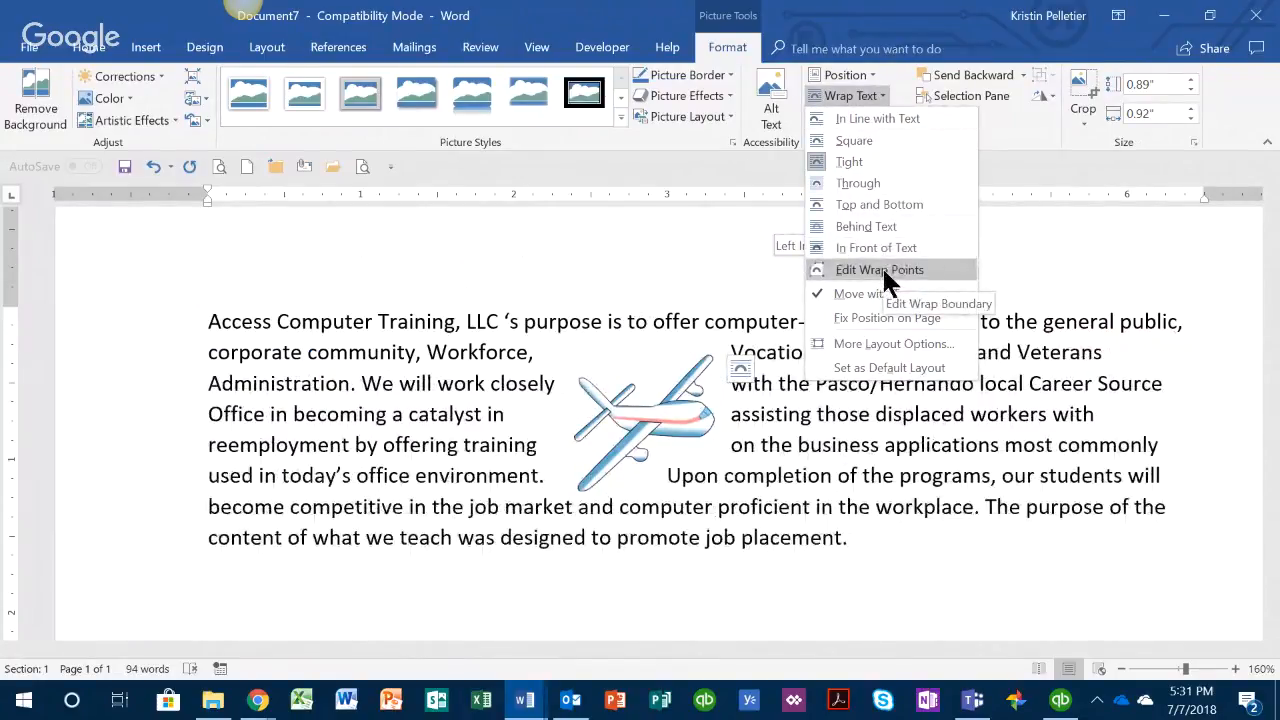
pyautogui.click(882, 268)
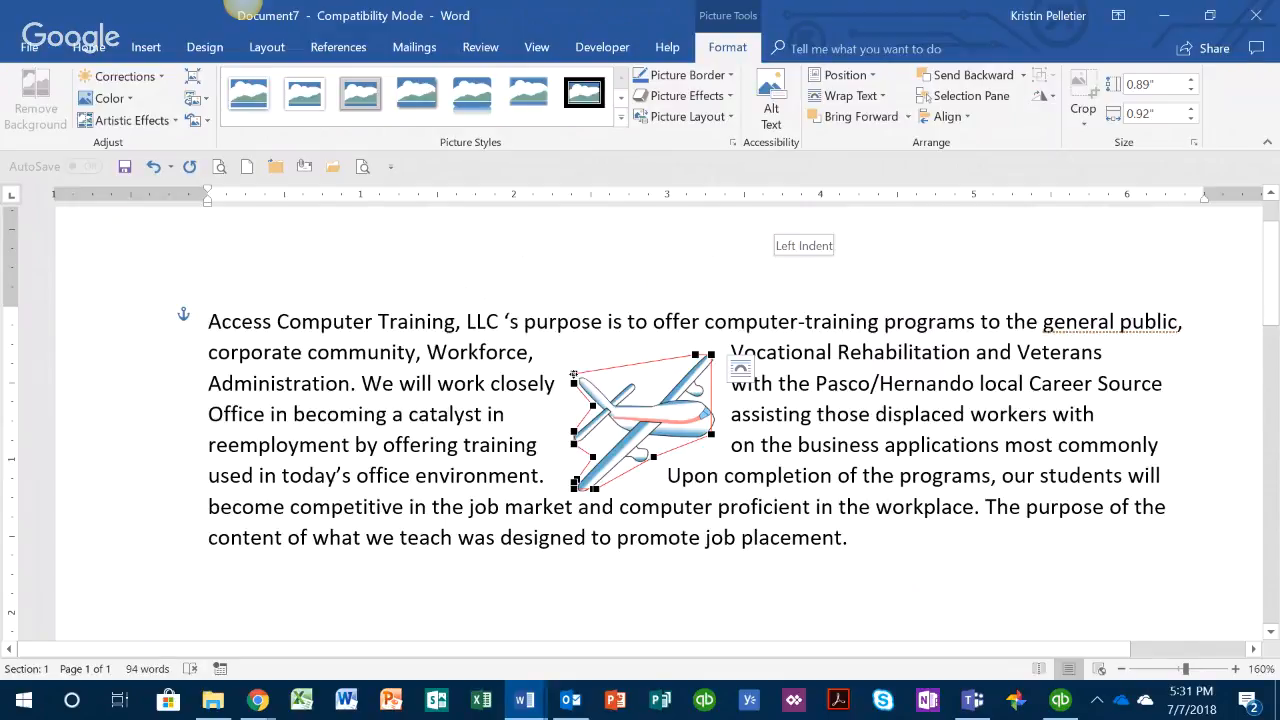
pyautogui.moveTo(573, 375); pyautogui.dragTo(616, 387)
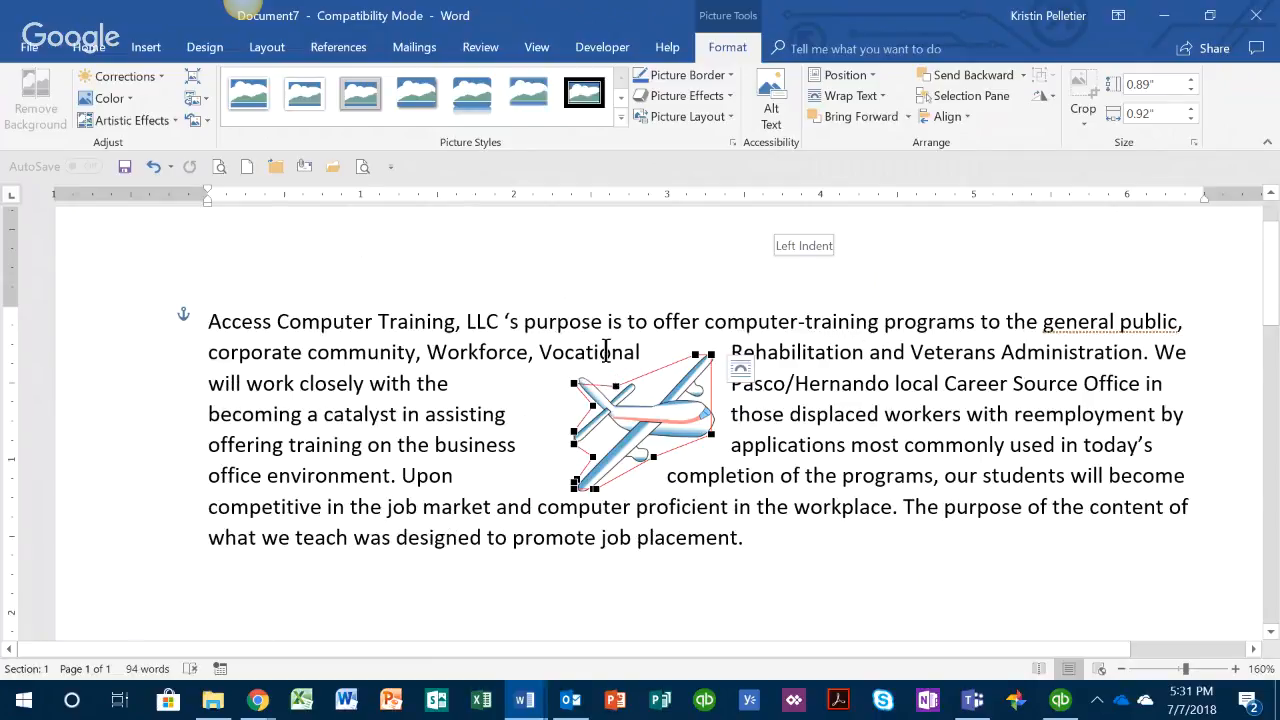
pyautogui.moveTo(575, 383); pyautogui.dragTo(617, 394)
pyautogui.moveTo(574, 432); pyautogui.dragTo(616, 441)
pyautogui.moveTo(709, 434); pyautogui.dragTo(698, 434)
pyautogui.moveTo(710, 354); pyautogui.dragTo(683, 373)
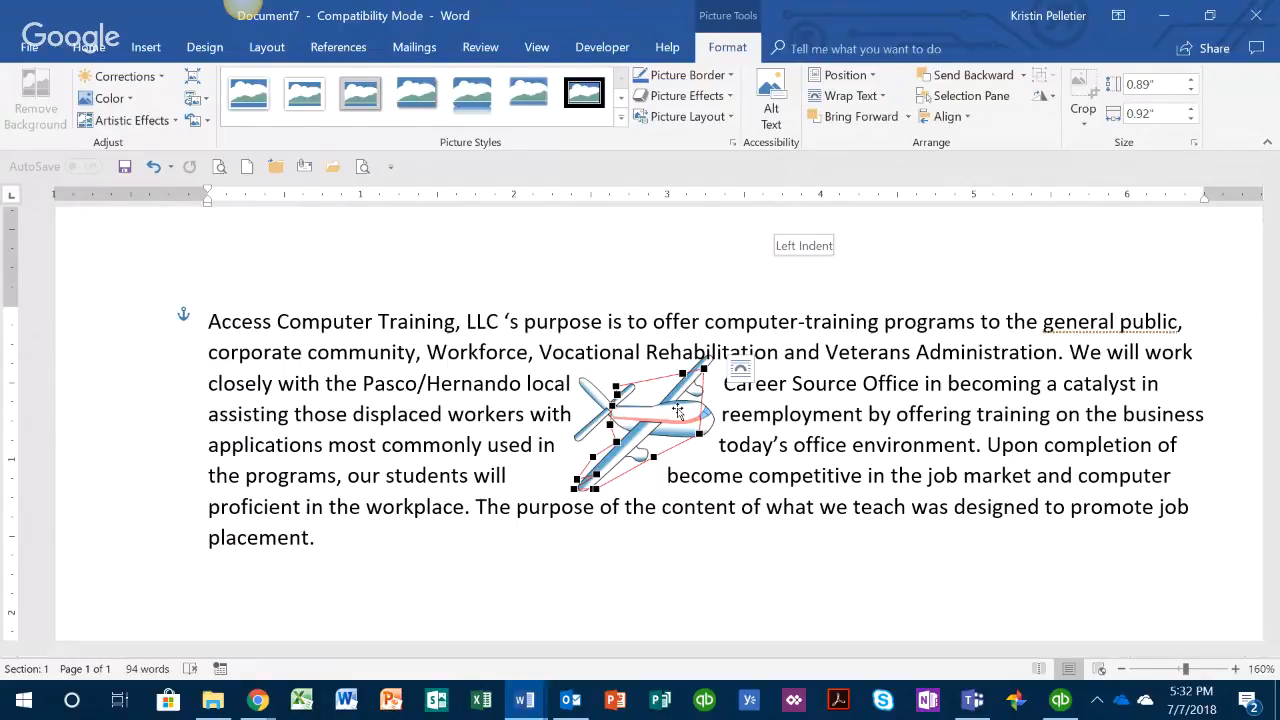
pyautogui.click(885, 93)
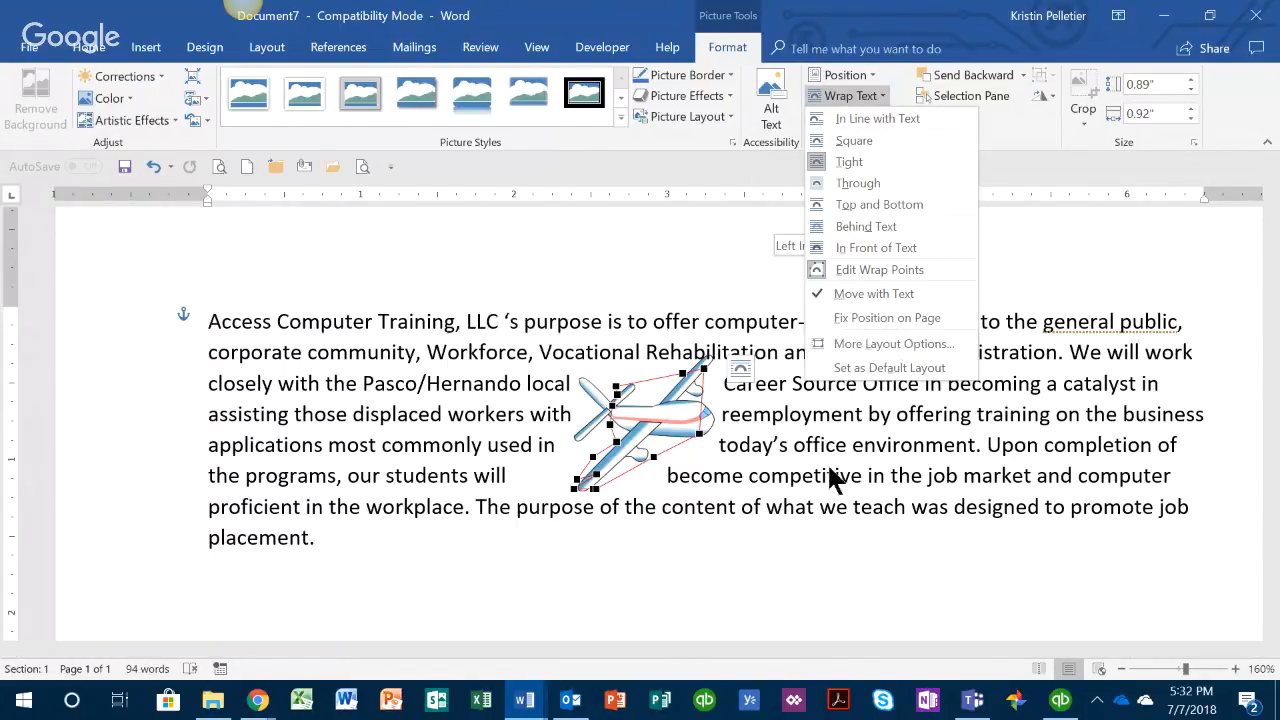
pyautogui.click(896, 493)
pyautogui.click(910, 440)
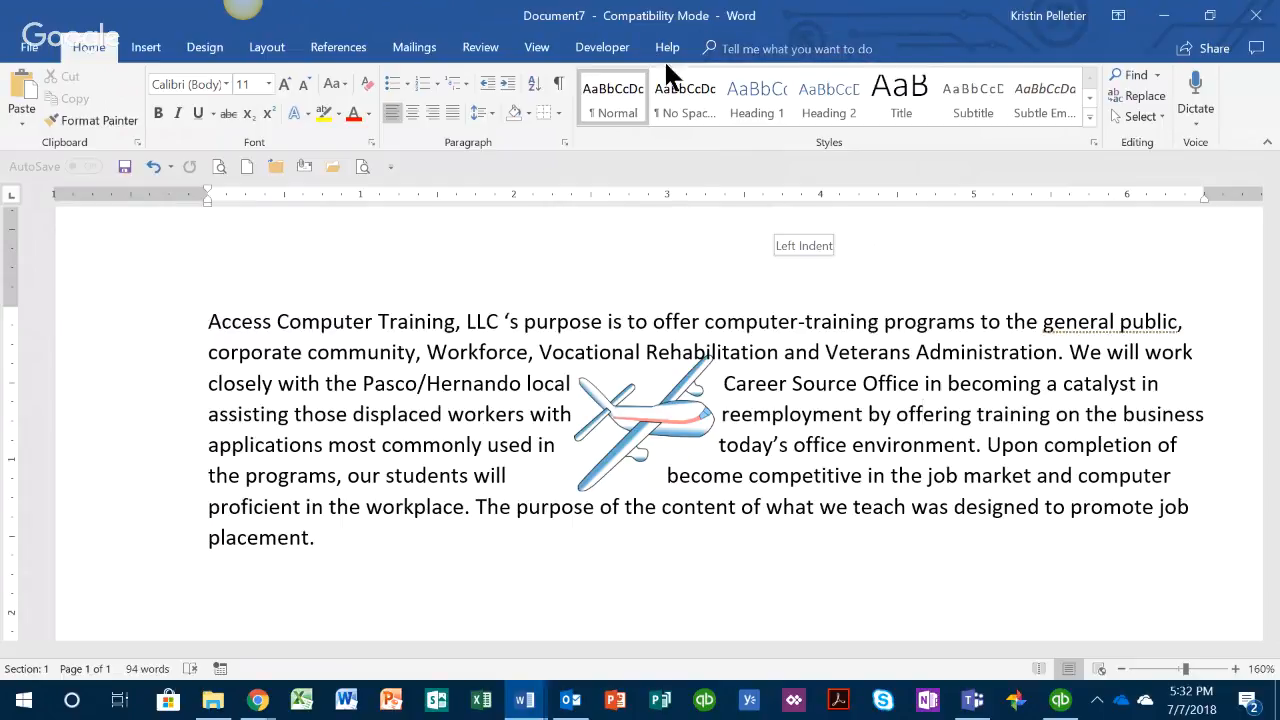
# Step: Recolor the airplane picture with the green variation from the darker accent color set
pyautogui.click(641, 418)
pyautogui.click(727, 48)
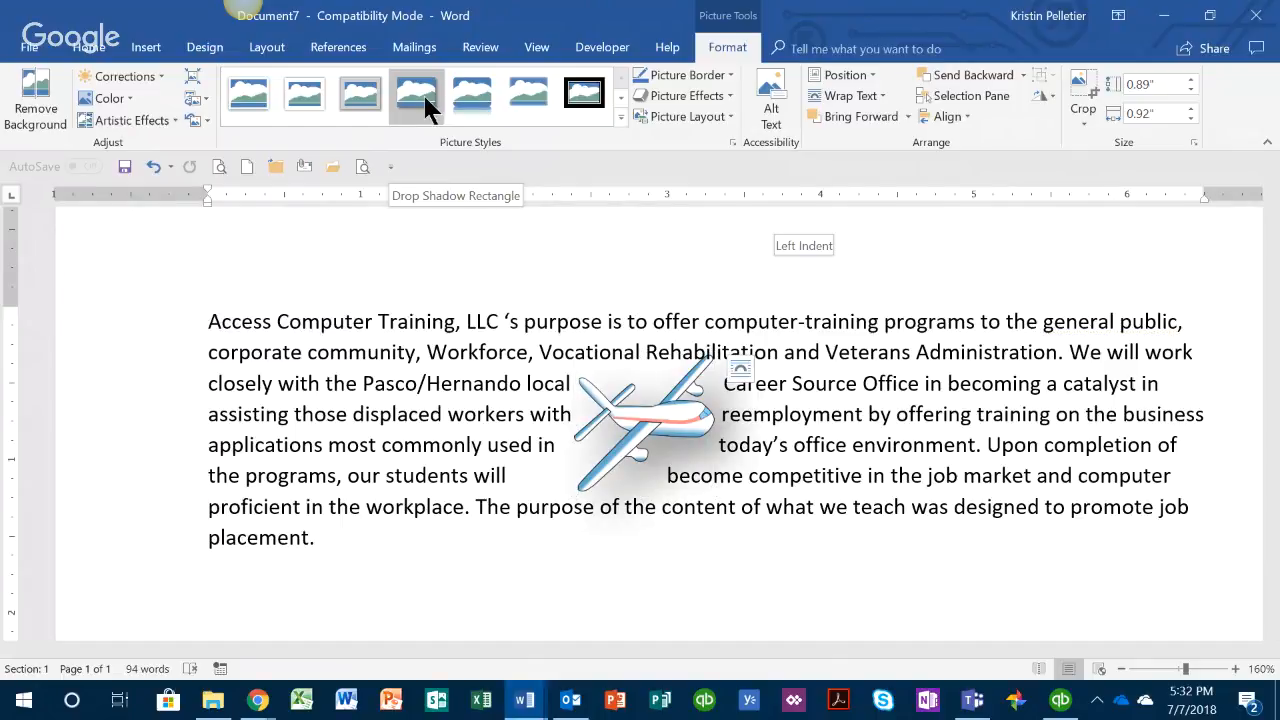
pyautogui.click(110, 98)
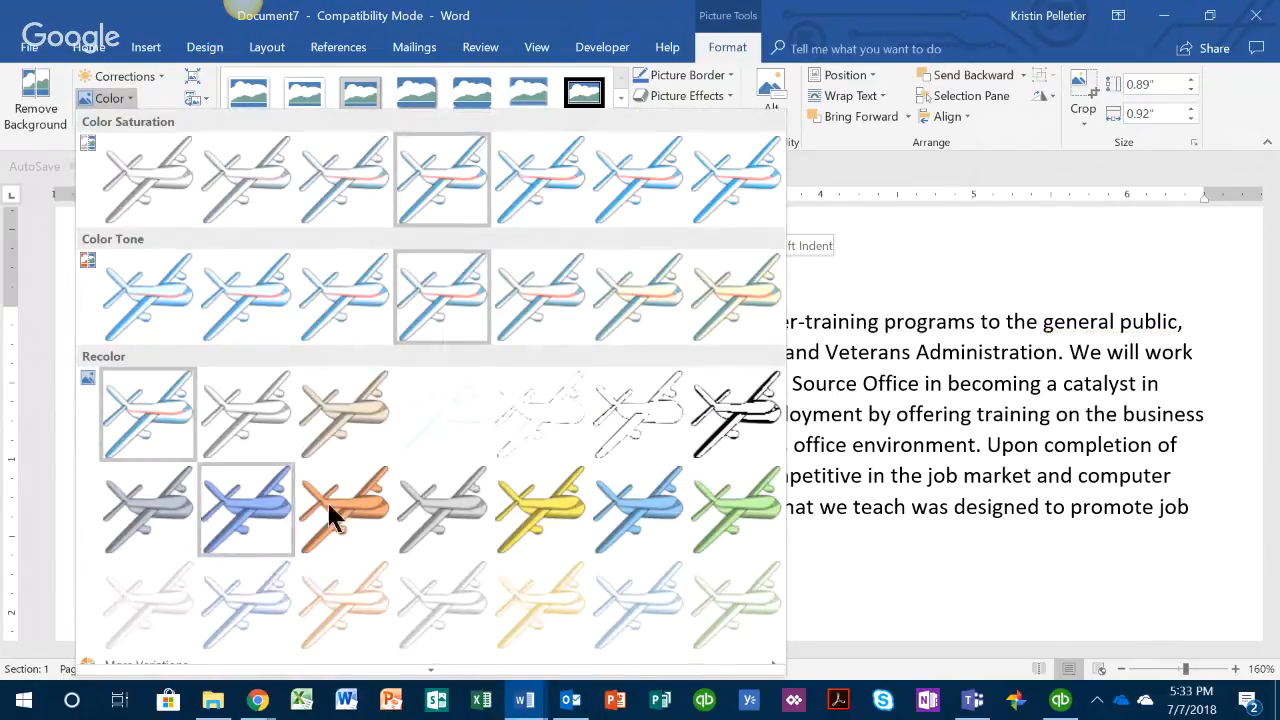
pyautogui.click(742, 506)
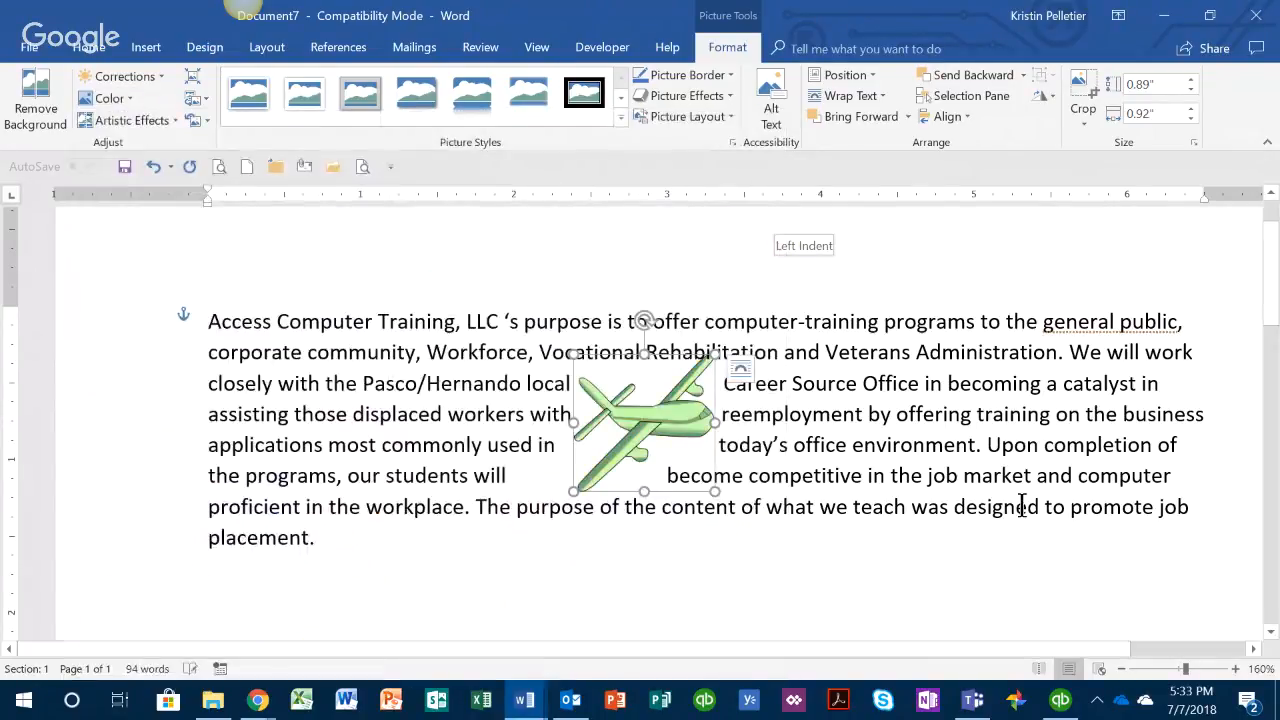
pyautogui.click(156, 74)
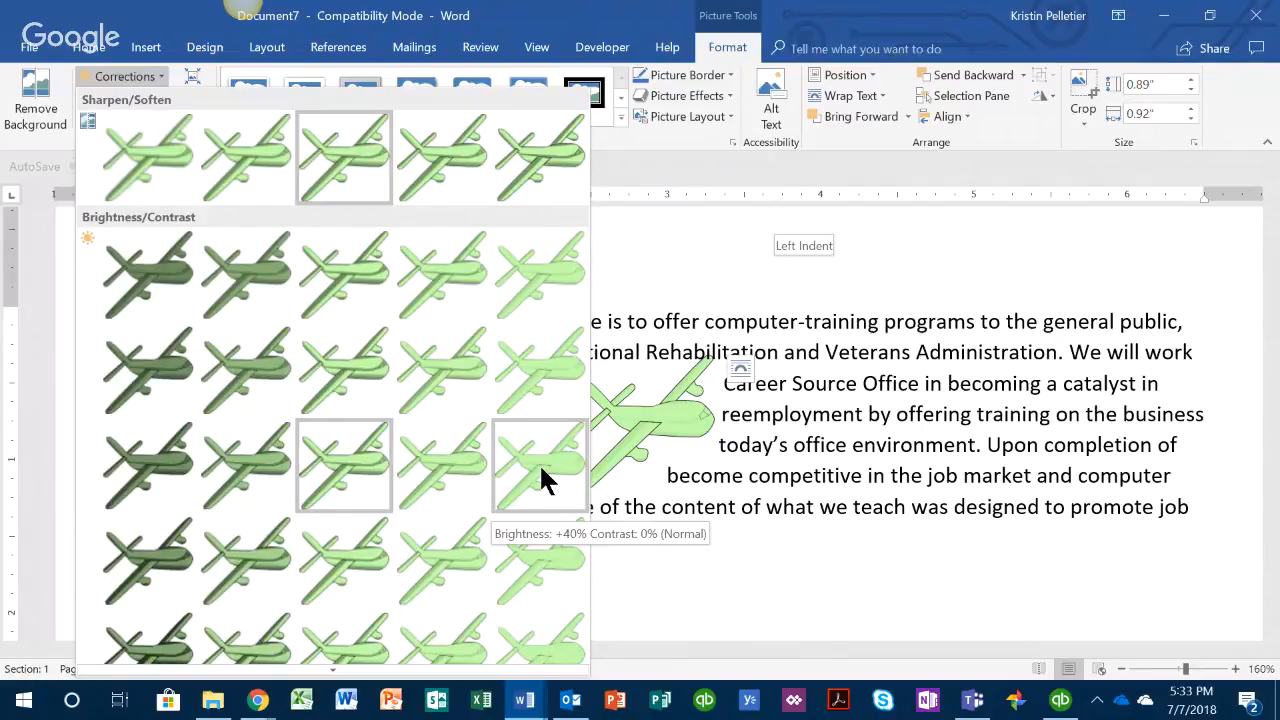
pyautogui.click(932, 398)
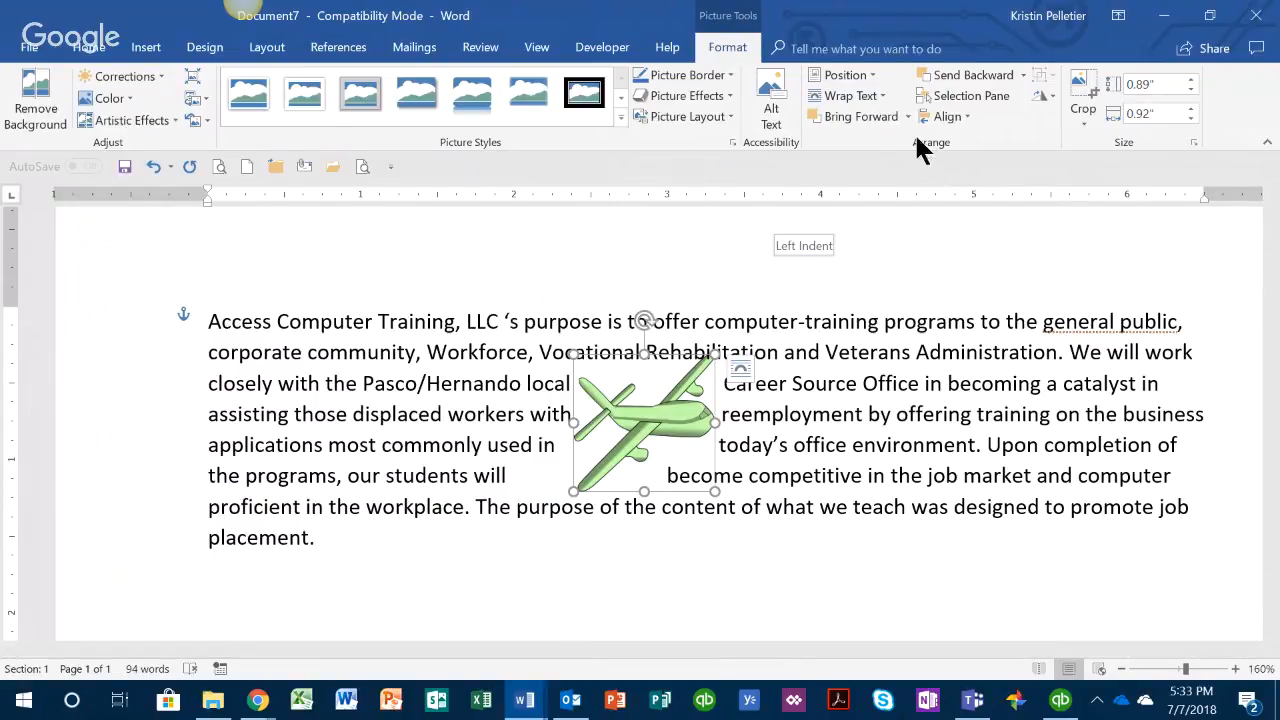
pyautogui.click(882, 96)
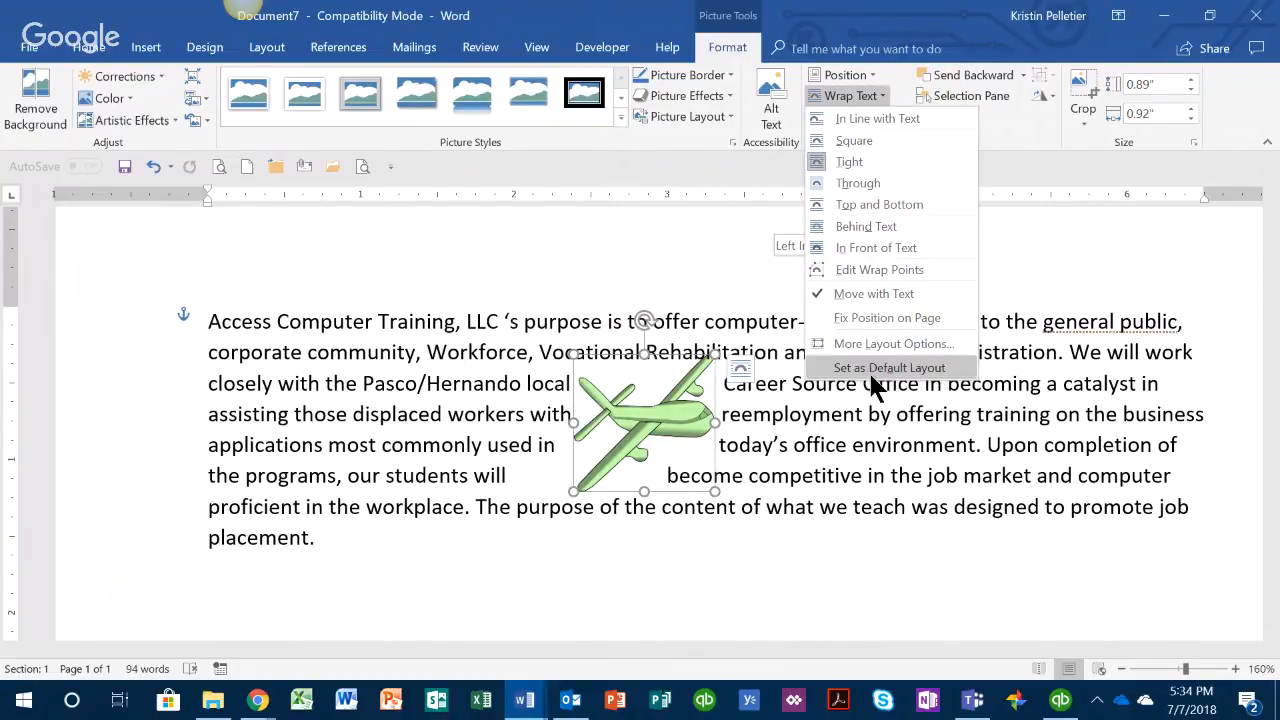
pyautogui.click(851, 466)
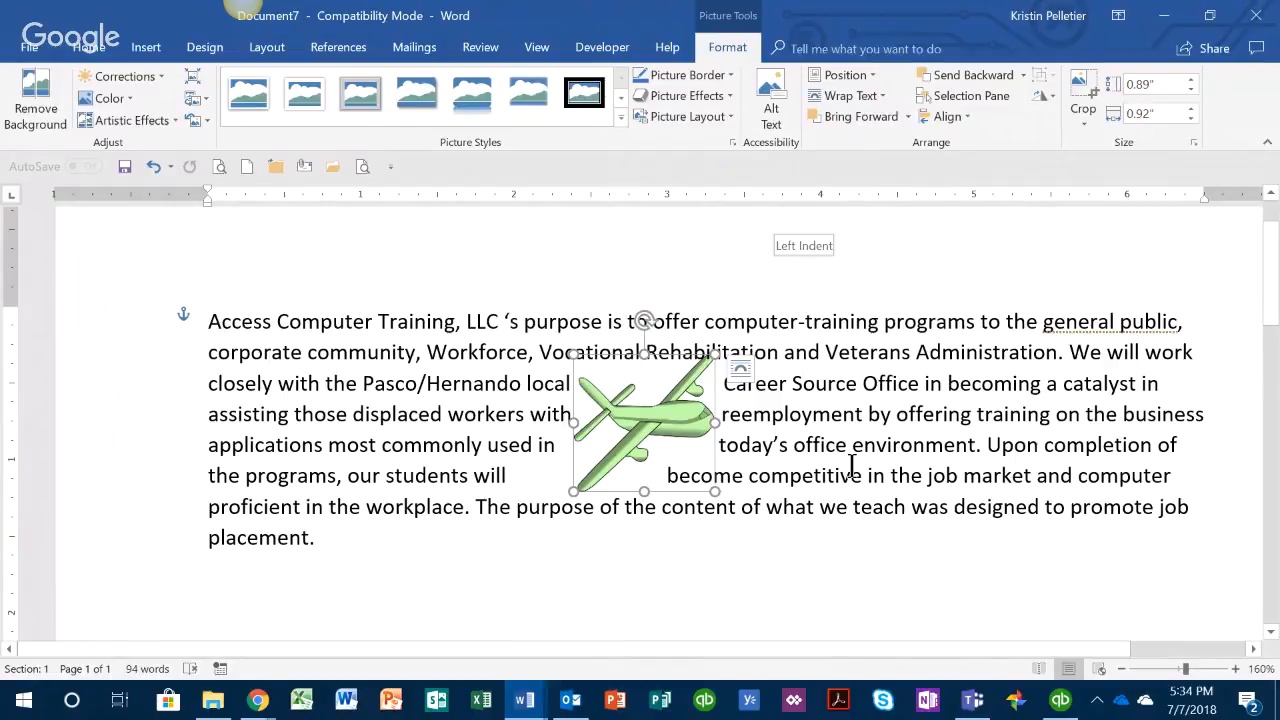